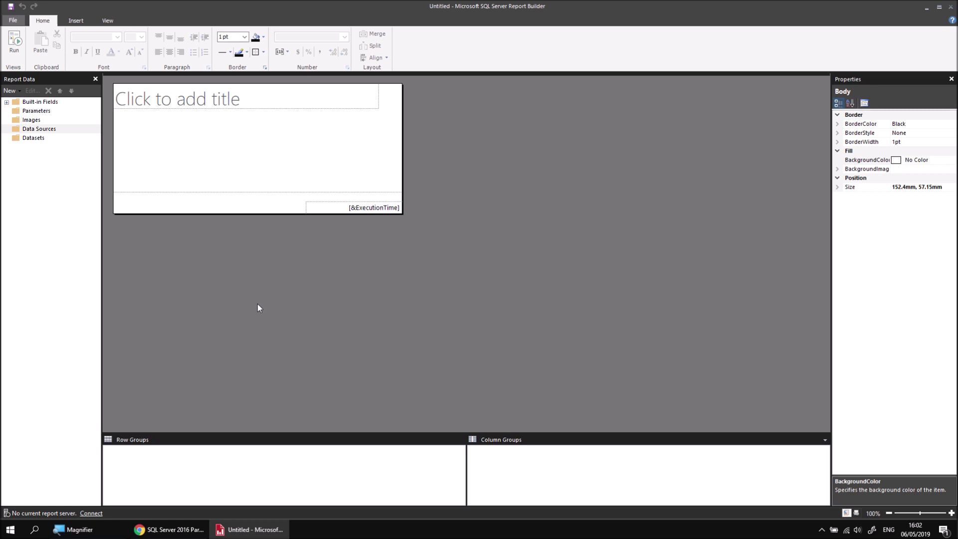
Step: Check the tutorial video in the browser, then return to the report in Report Builder
click(171, 531)
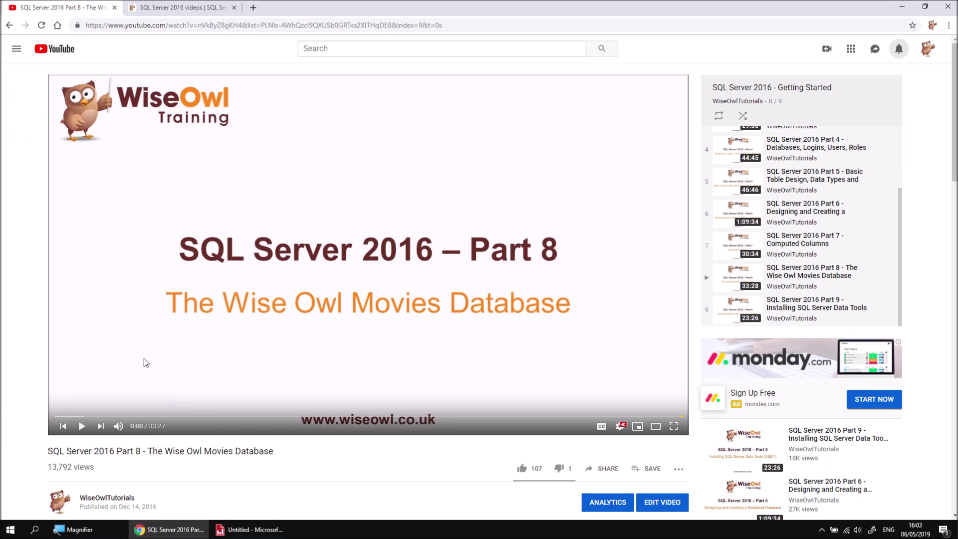
scroll(8, 337, down, 2)
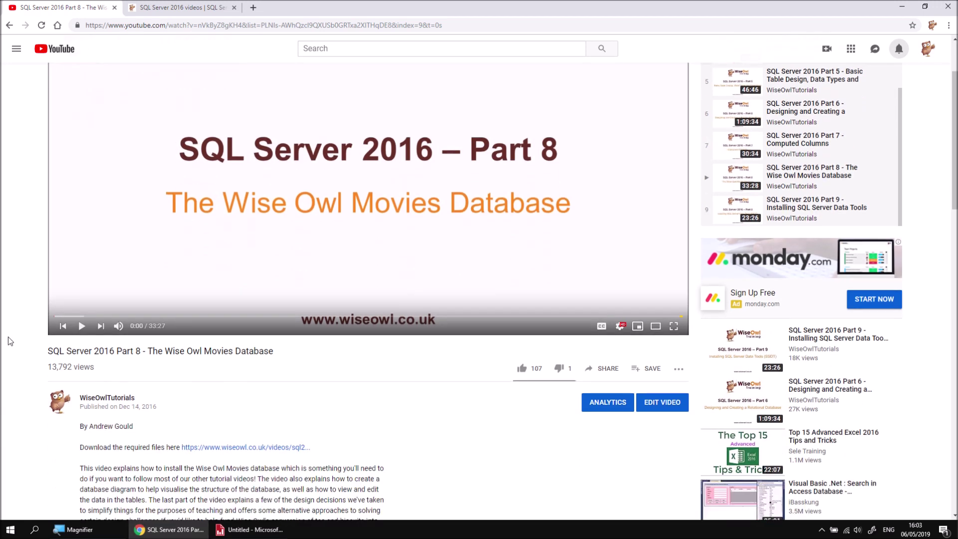
scroll(9, 337, down, 1)
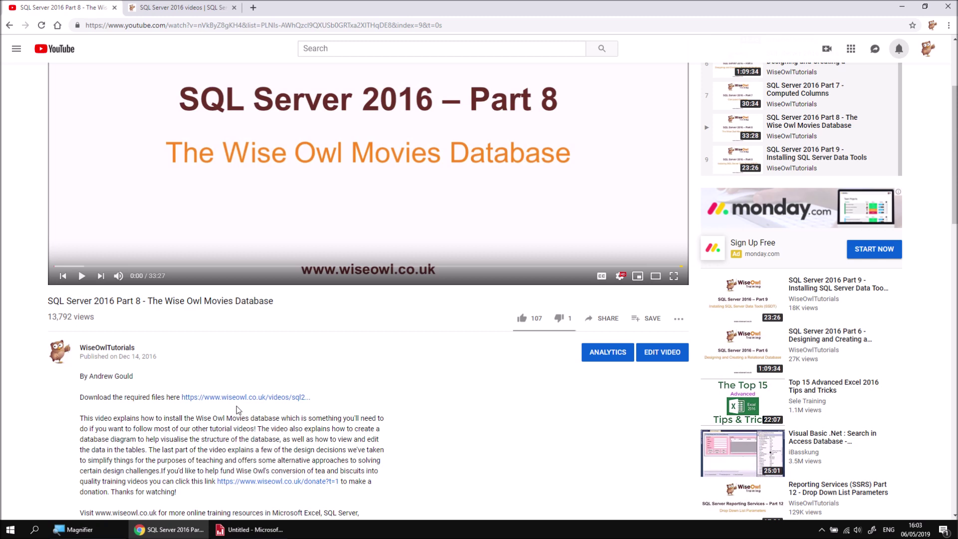
scroll(239, 410, up, 3)
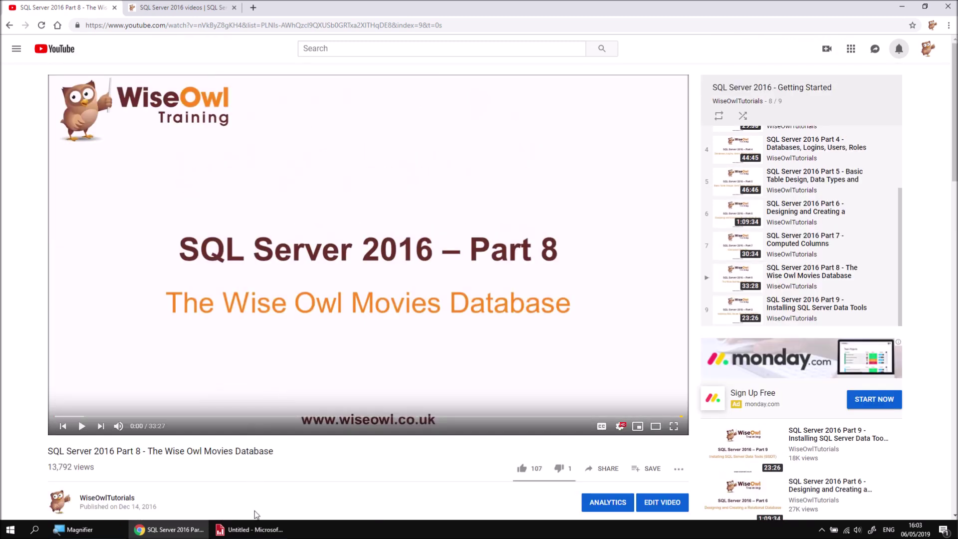
click(252, 530)
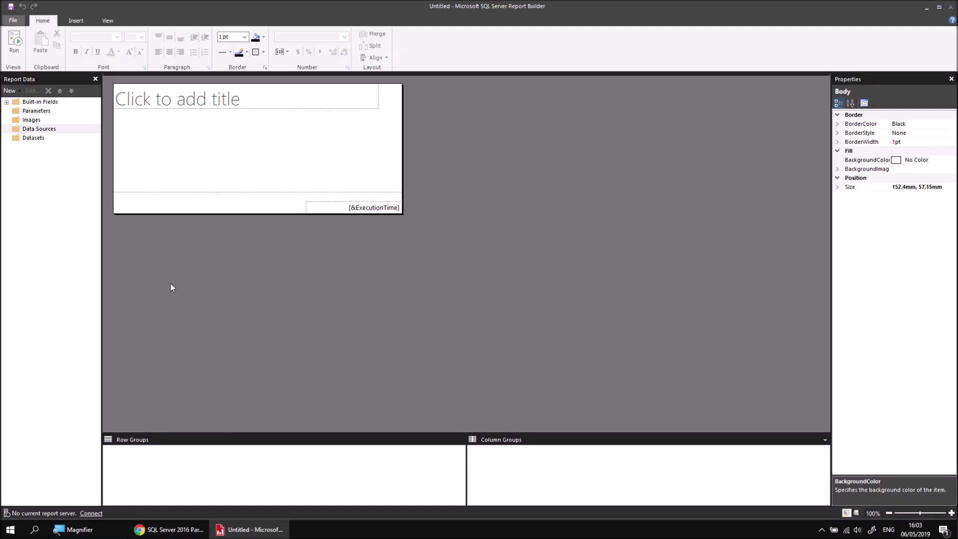
Step: Add a new data source named Movies that uses a connection embedded in the report
right_click(57, 130)
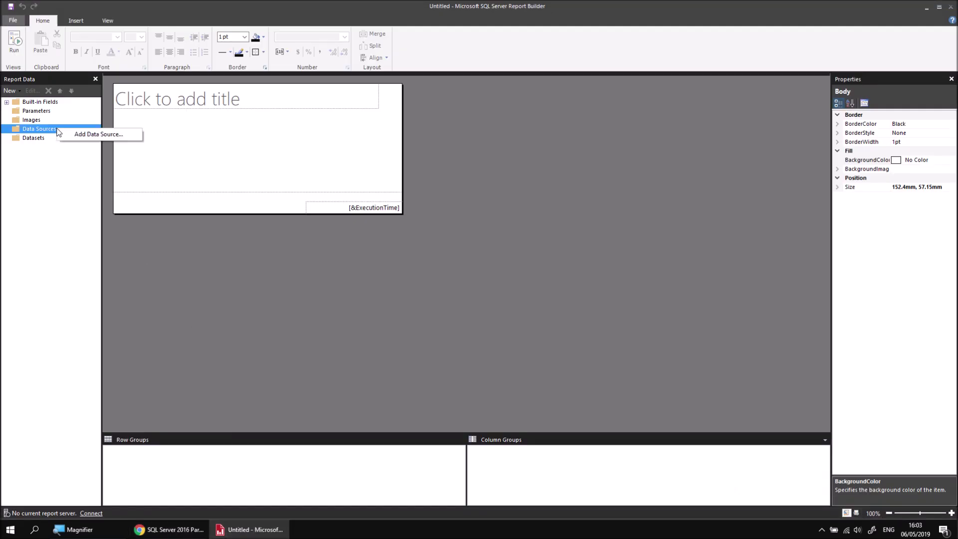
click(113, 137)
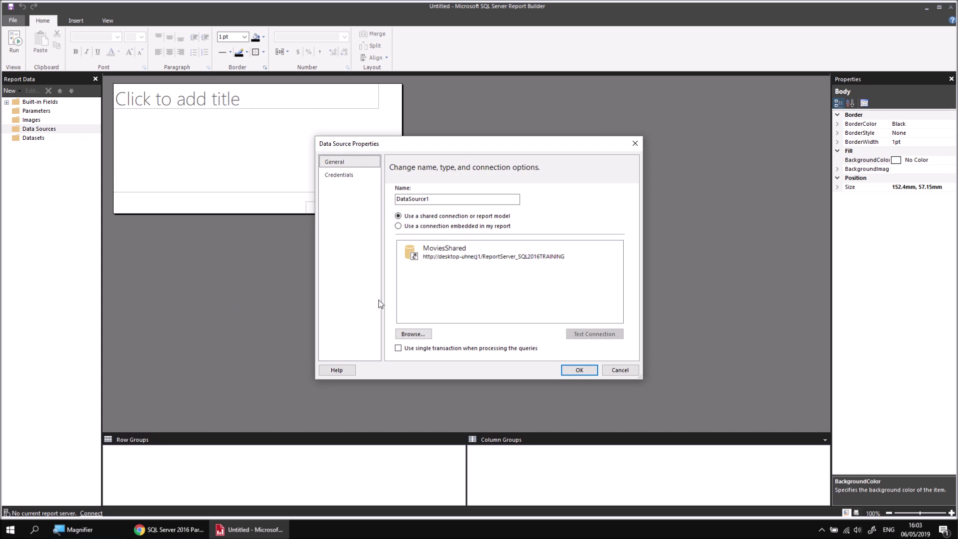
click(488, 250)
double_click(418, 200)
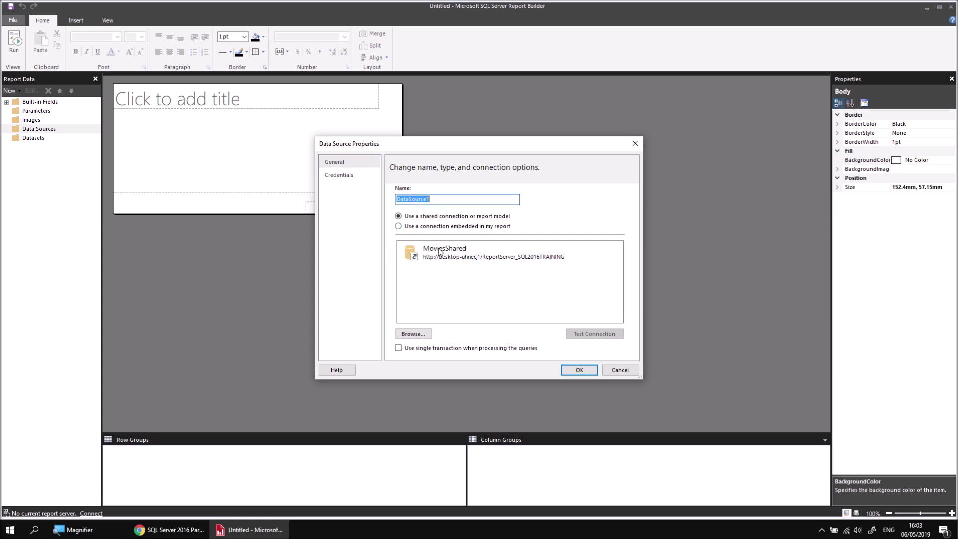
text(Movies)
click(433, 227)
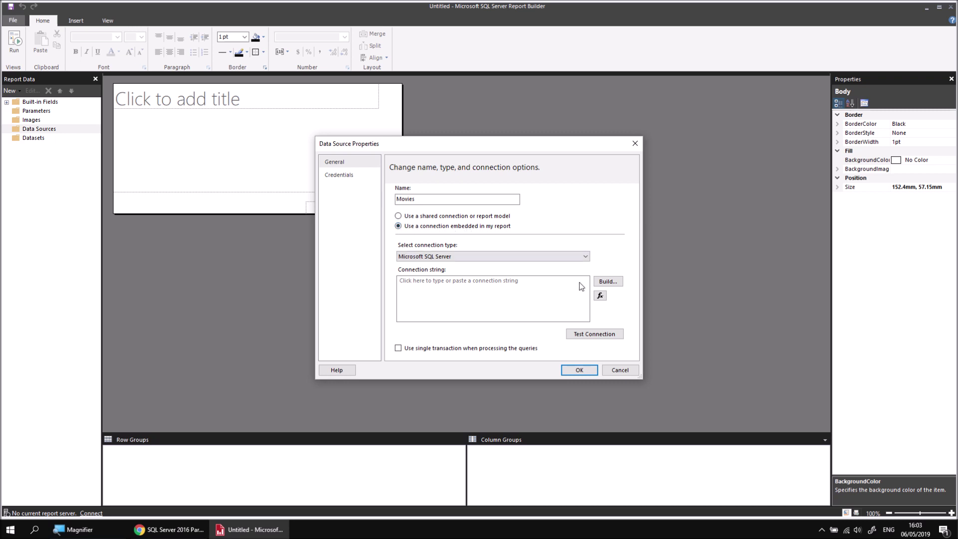
Step: Build the embedded connection to server .\sql2016training and the Movies database
click(608, 281)
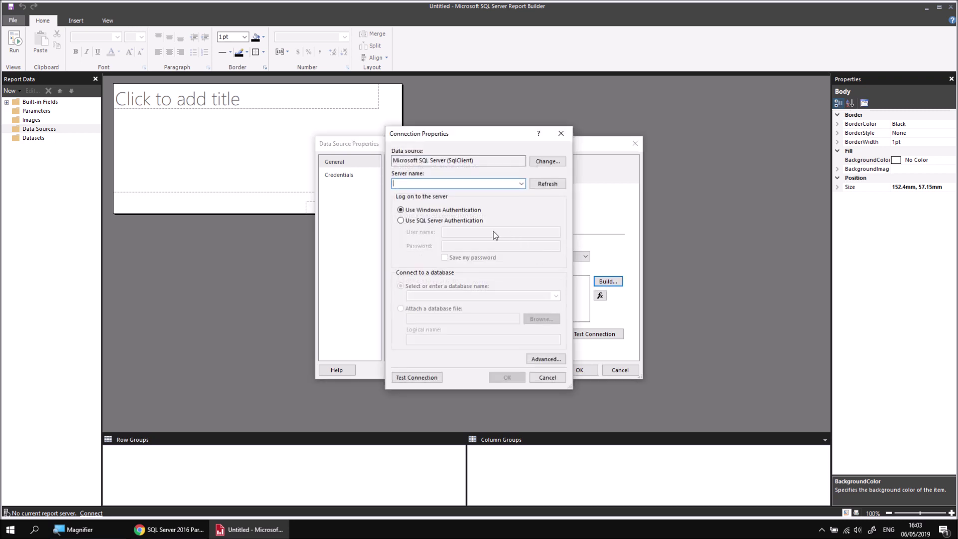
text(.\sql)
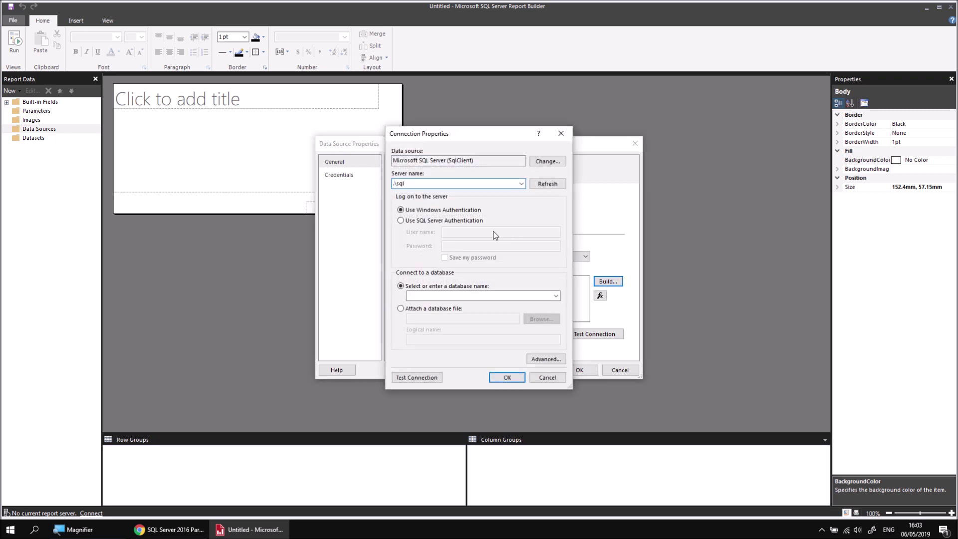
text(2016training)
click(556, 296)
click(463, 324)
click(505, 378)
Step: Finish the Movies data source and add a dataset from it named Films
click(579, 370)
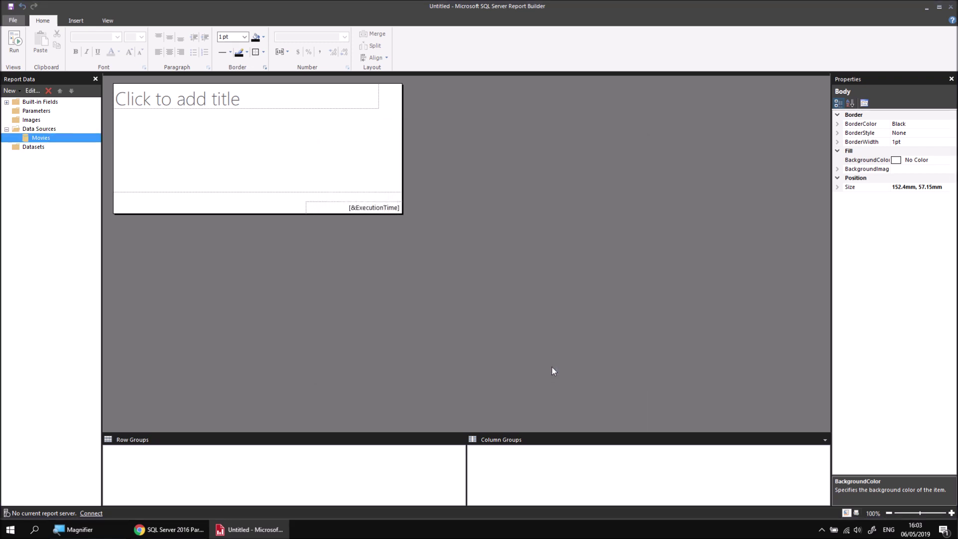
right_click(56, 140)
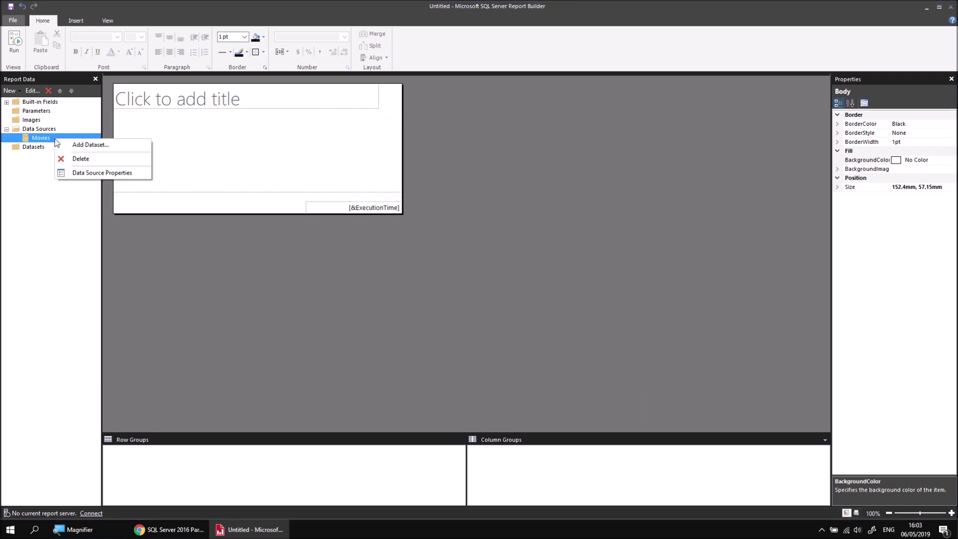
click(110, 145)
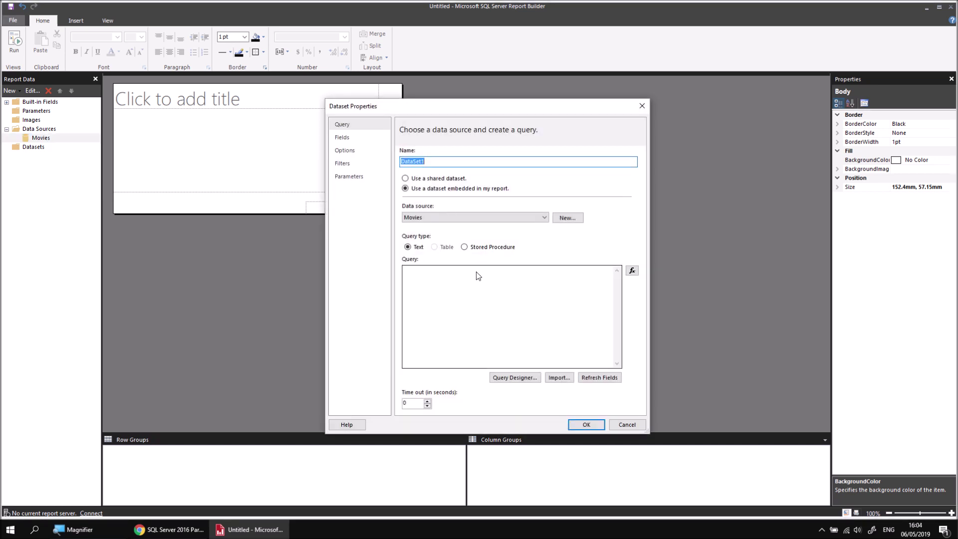
text(Films)
Step: Design the Films query to return Title, ReleaseDate, RunTimeMinutes and OscarWins from the Film table
click(504, 377)
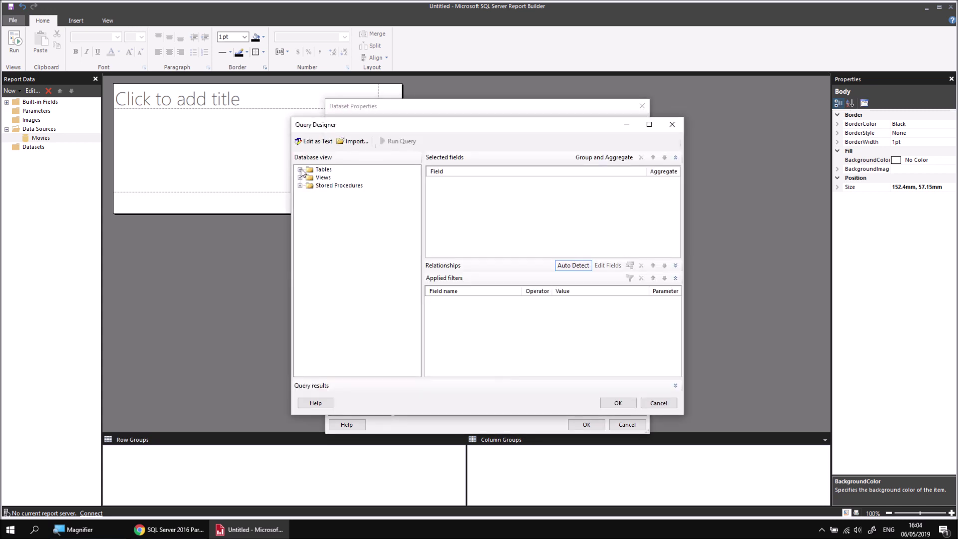
click(301, 169)
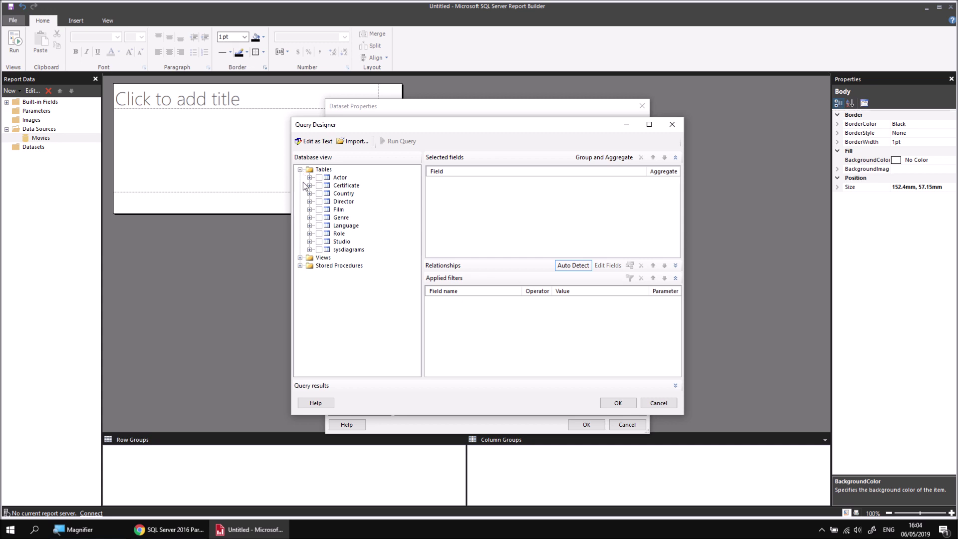
click(309, 209)
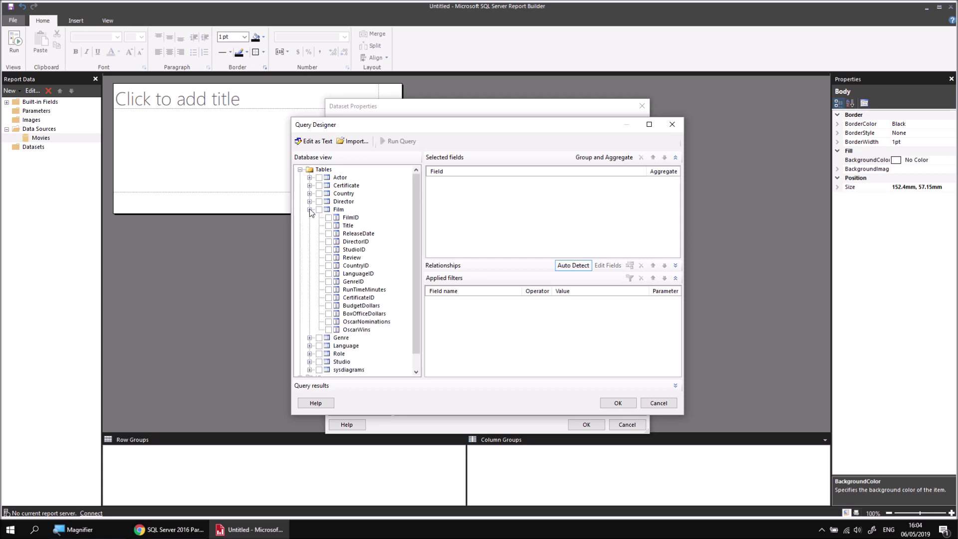
click(329, 226)
click(329, 234)
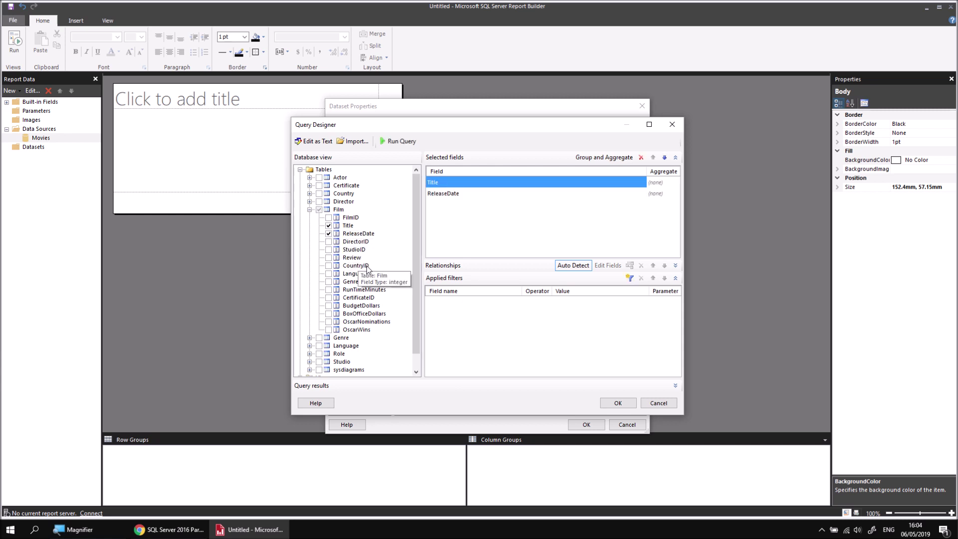
click(329, 289)
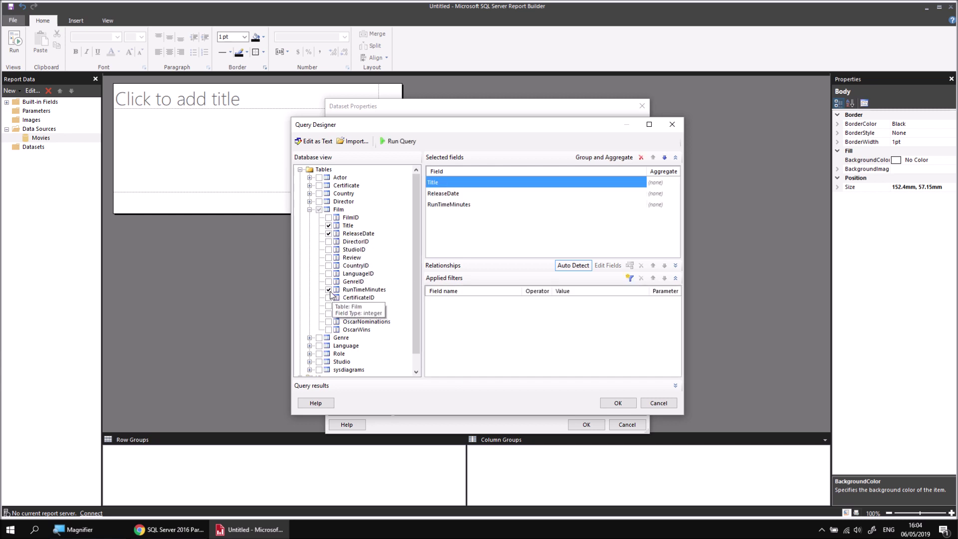
click(329, 330)
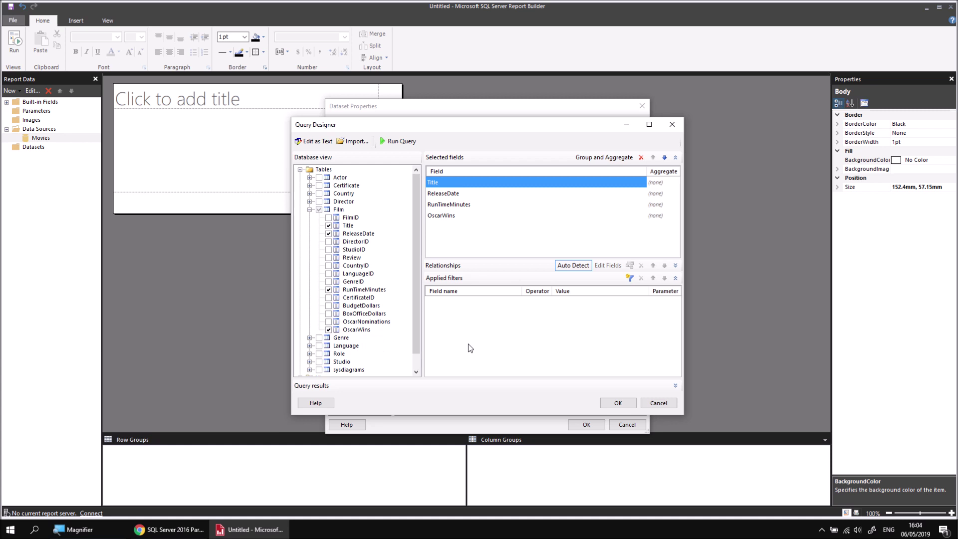
click(615, 401)
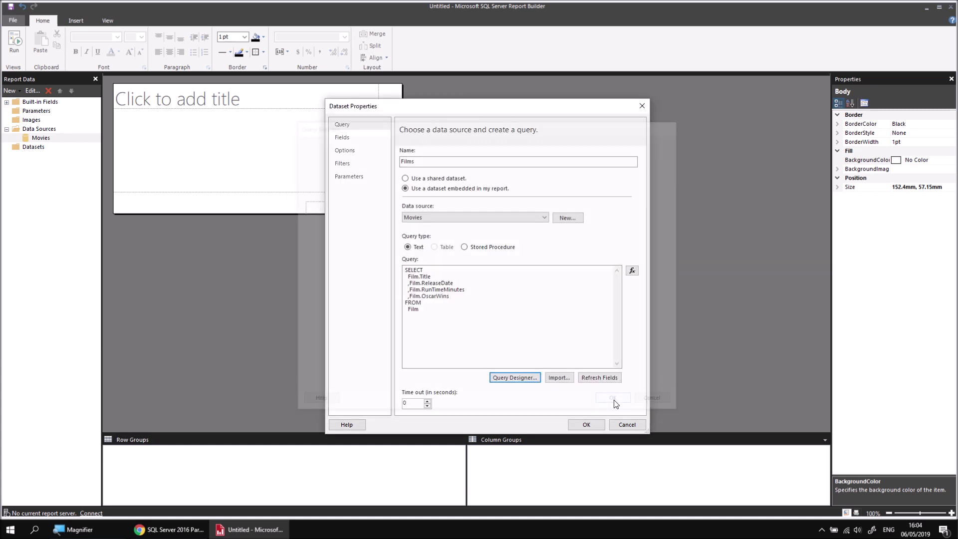
click(587, 426)
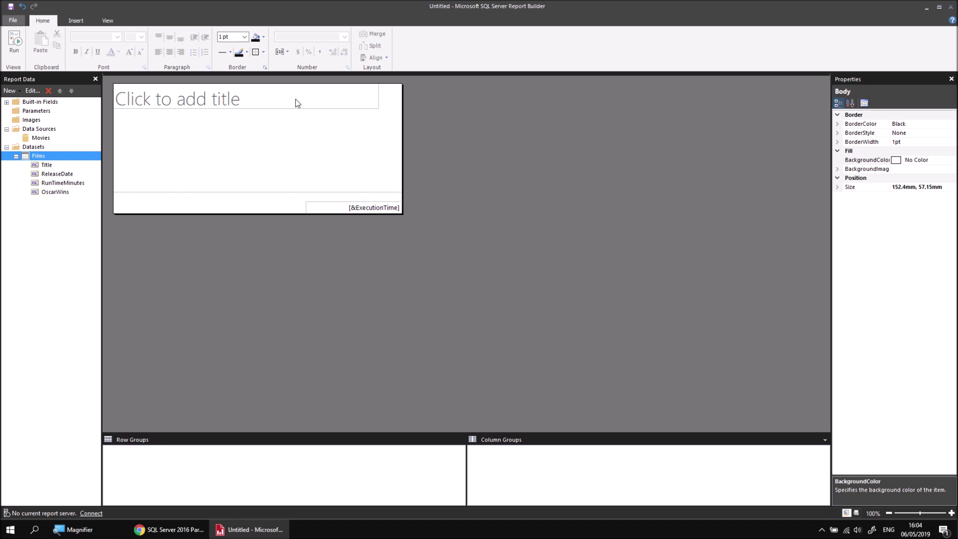
Step: Delete the report title box and insert a table at the body's top-left corner
right_click(300, 99)
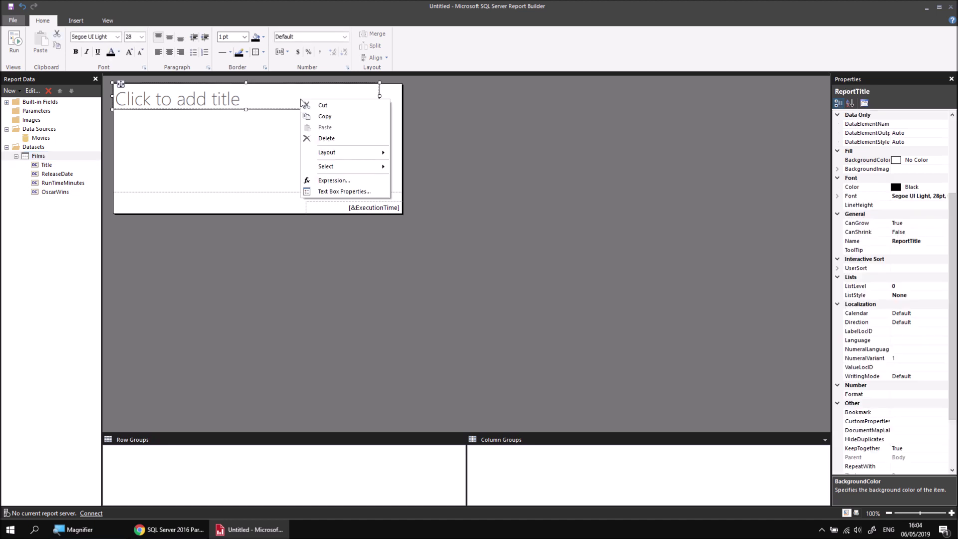
click(322, 138)
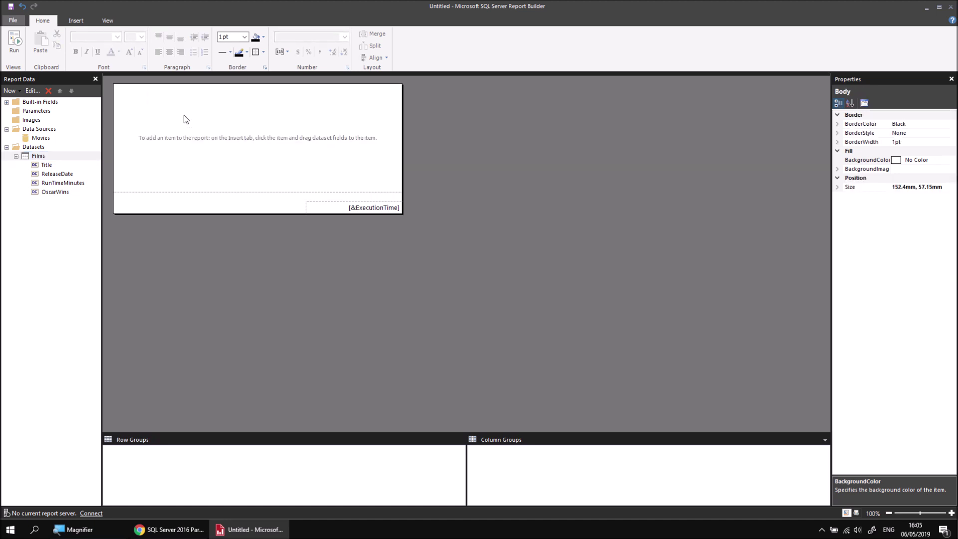
right_click(118, 89)
mouse_move(155, 127)
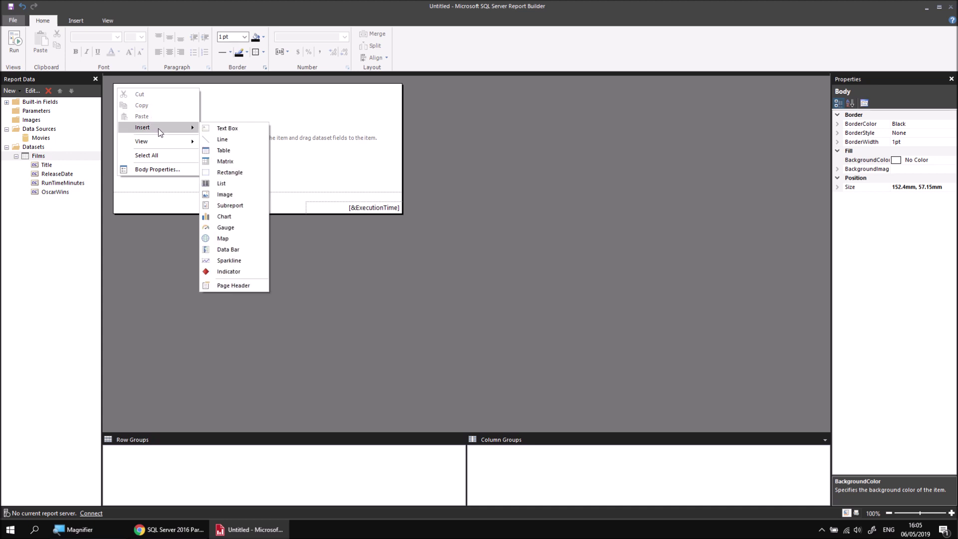
click(231, 150)
drag(124, 89, 121, 87)
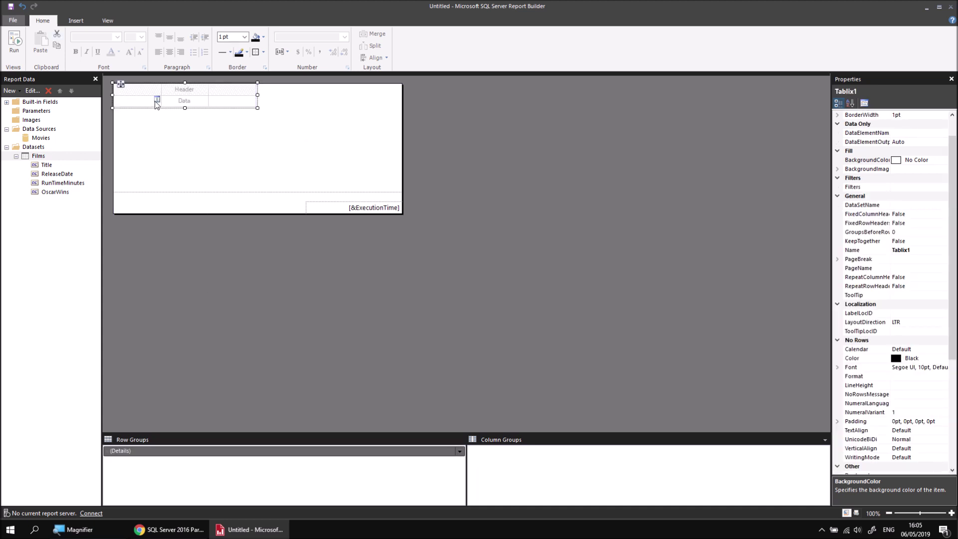
Step: Bind the table columns to Title, ReleaseDate and RunTimeMinutes, then add OscarWins as a fourth column
click(159, 100)
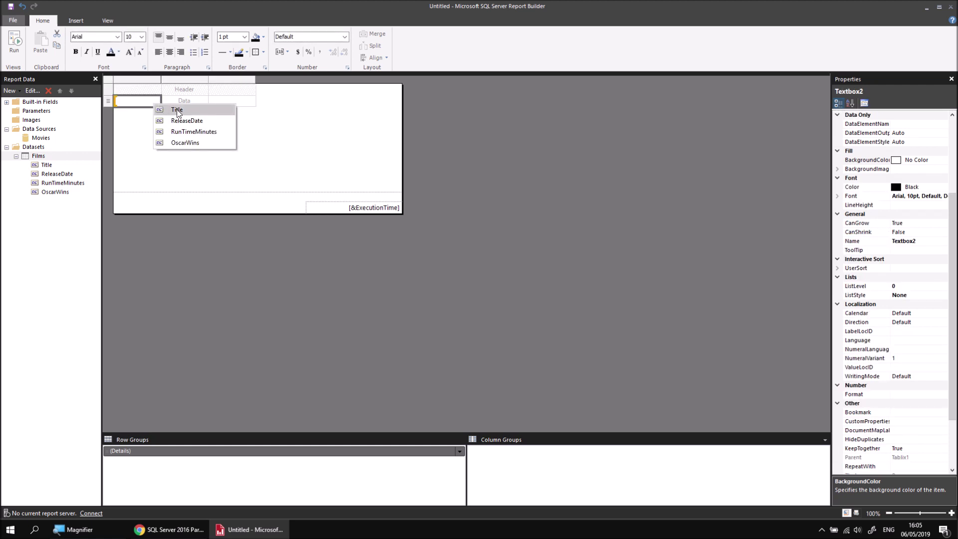
click(178, 111)
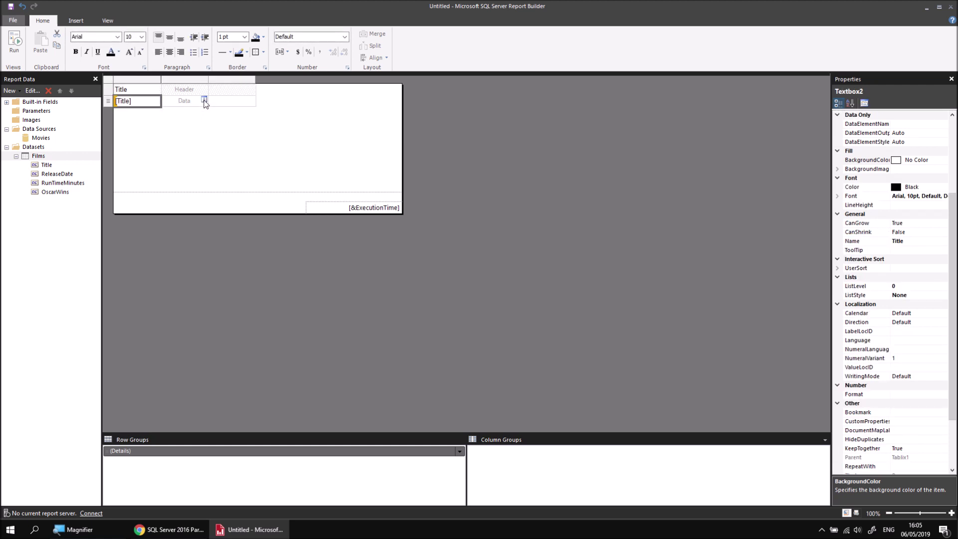
click(204, 101)
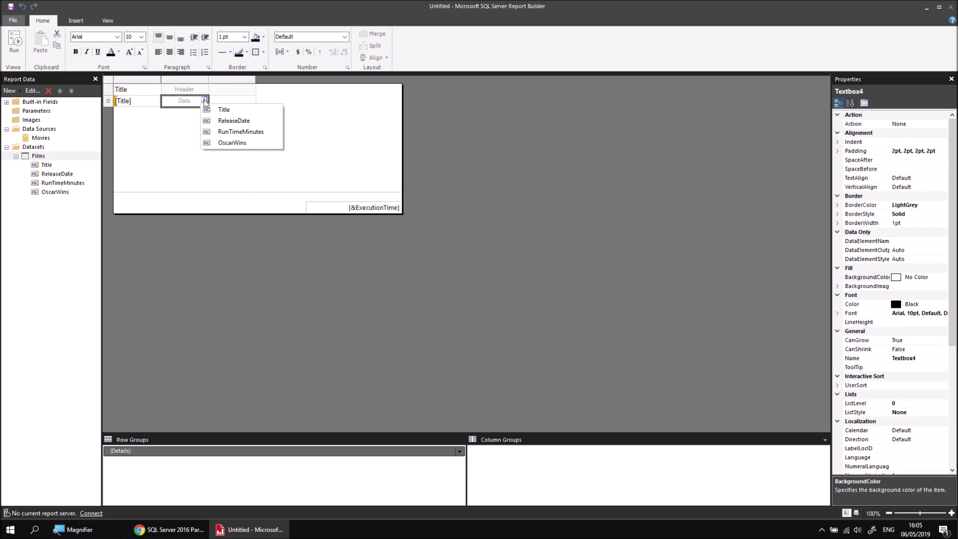
click(245, 125)
click(252, 101)
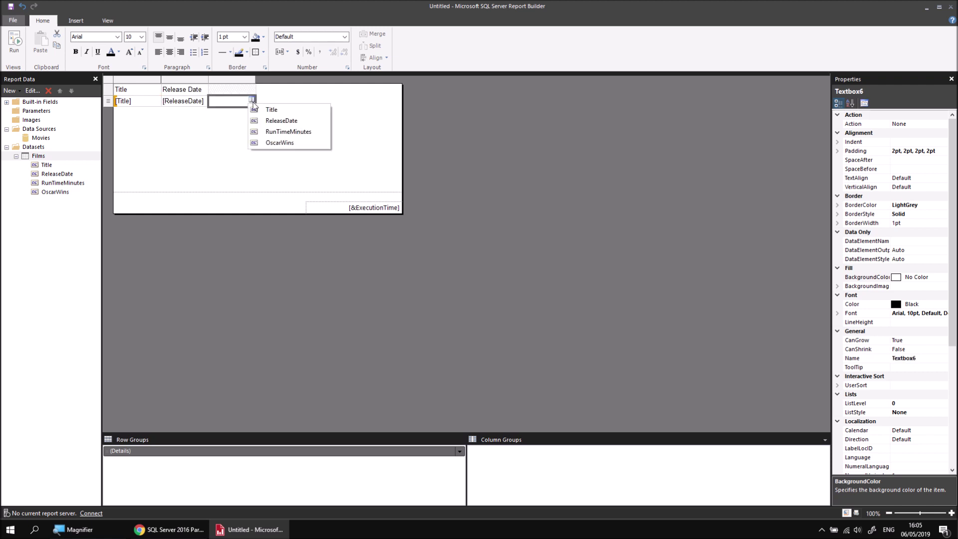
click(275, 132)
click(62, 198)
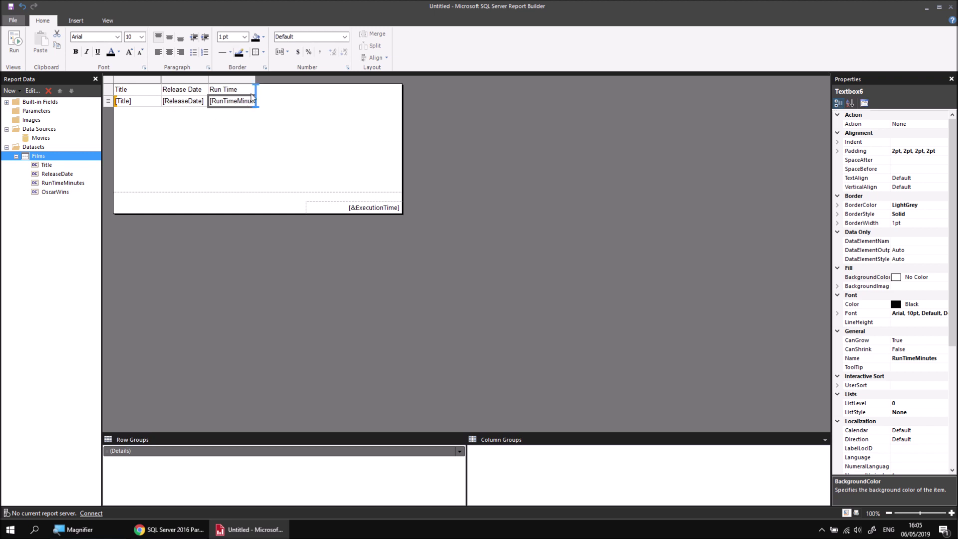
drag(250, 90, 250, 93)
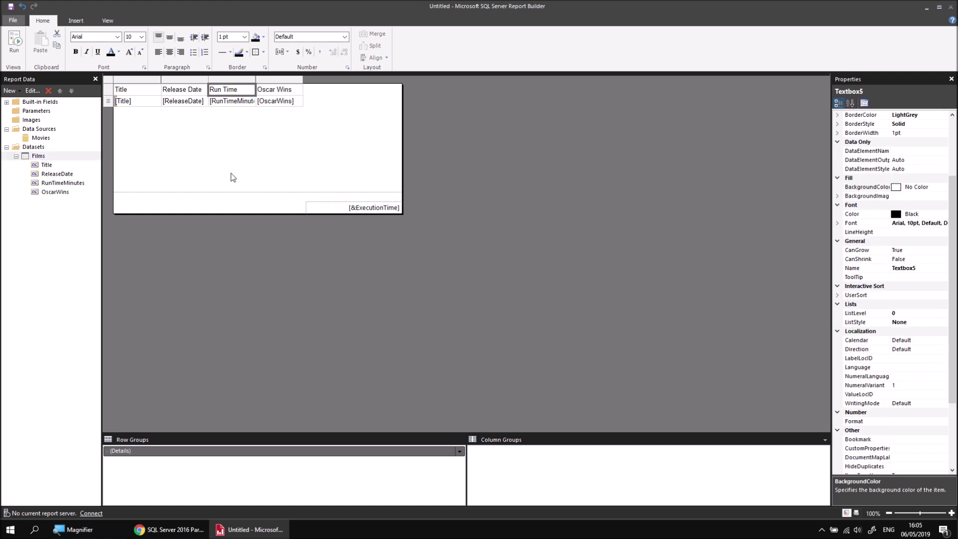
Step: Widen the Title column of the table
click(161, 89)
click(163, 88)
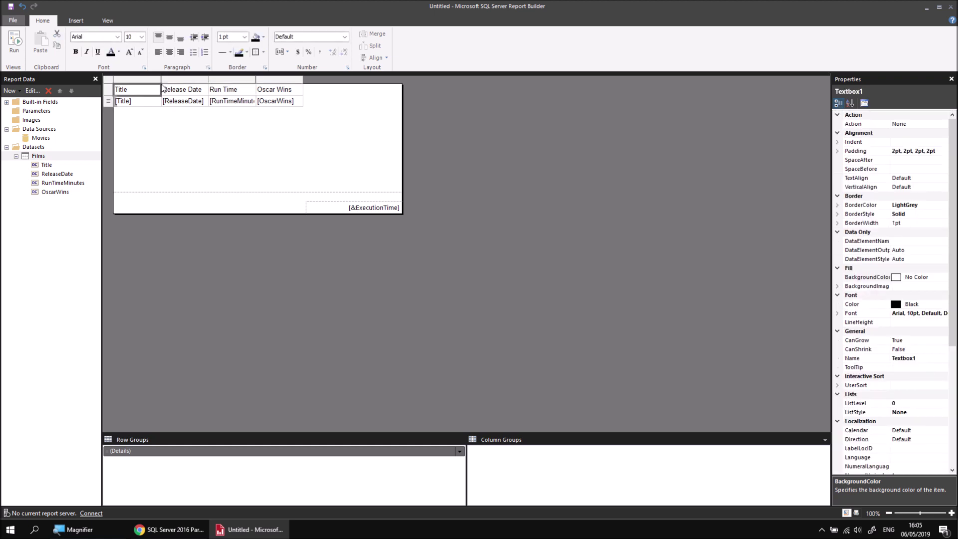
drag(163, 88, 278, 91)
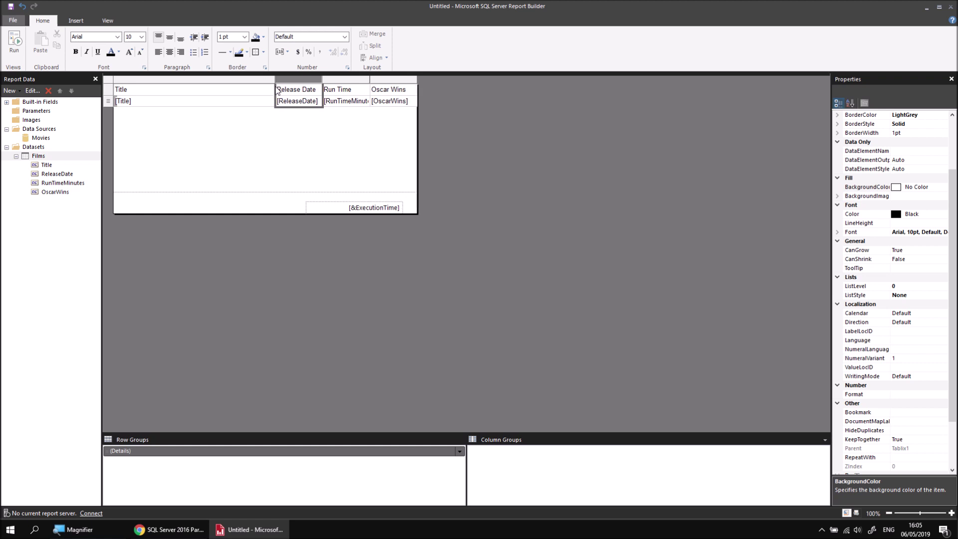
Step: Shorten the 'Run Time Minutes' column heading to 'Run Time'
double_click(352, 94)
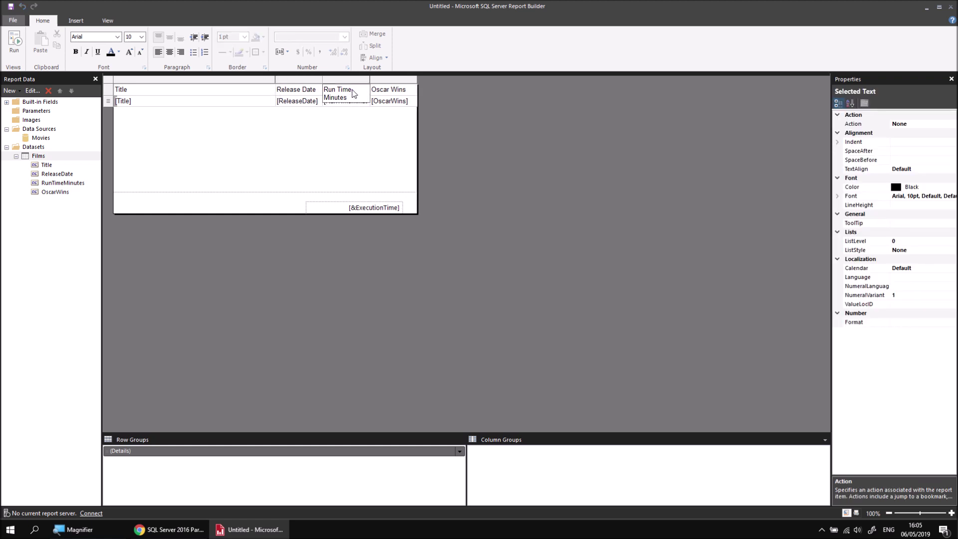
drag(353, 94, 364, 102)
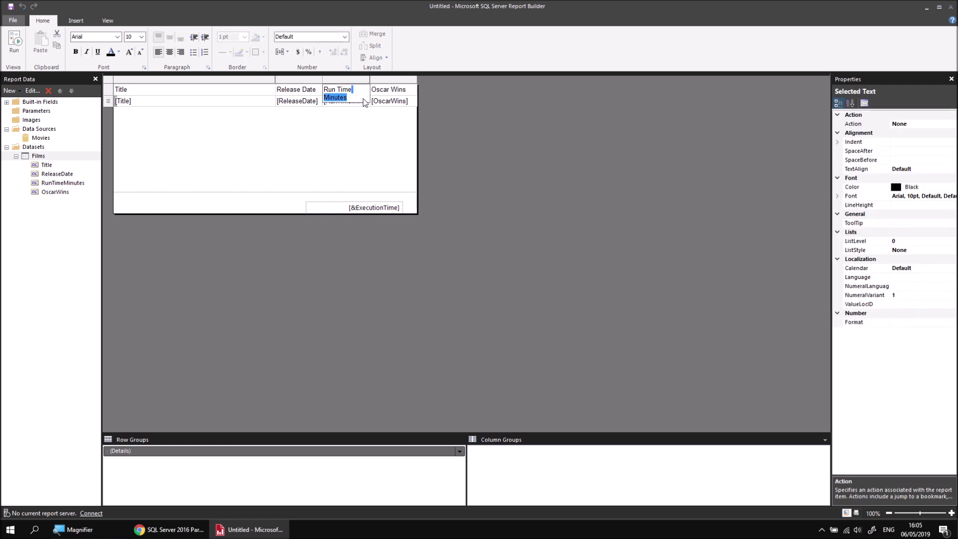
key(Delete)
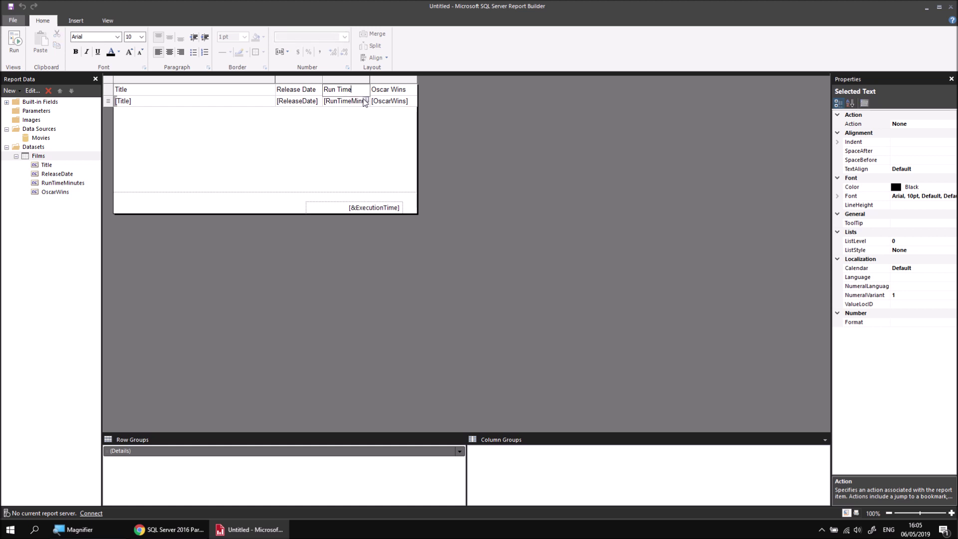
click(355, 128)
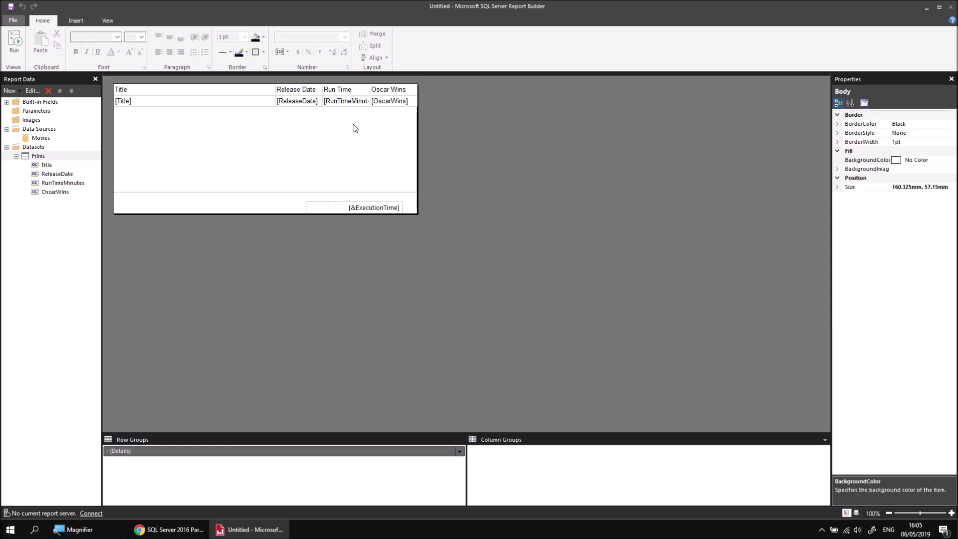
click(309, 110)
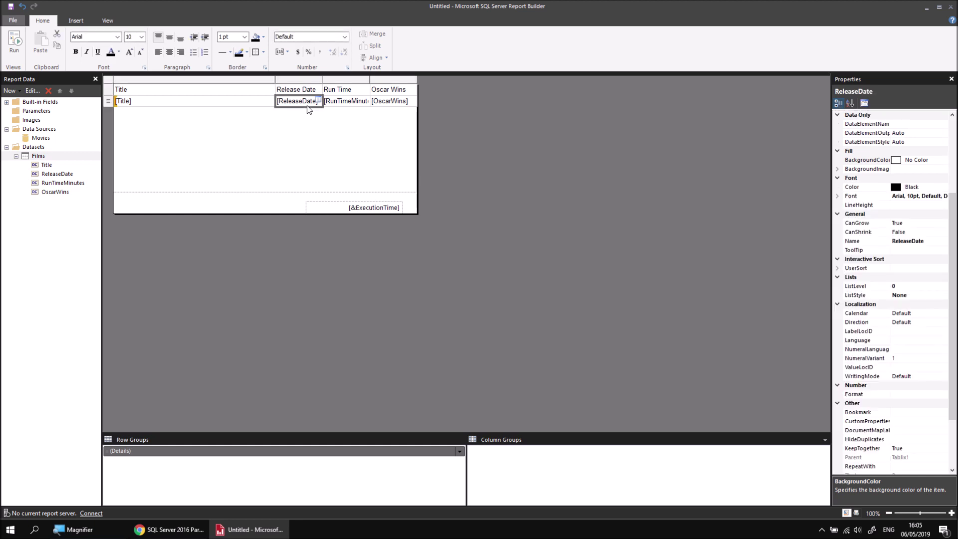
Step: Format the ReleaseDate text box as a date in the '31 Jan 2000' (dd MMM yyyy) style
right_click(309, 110)
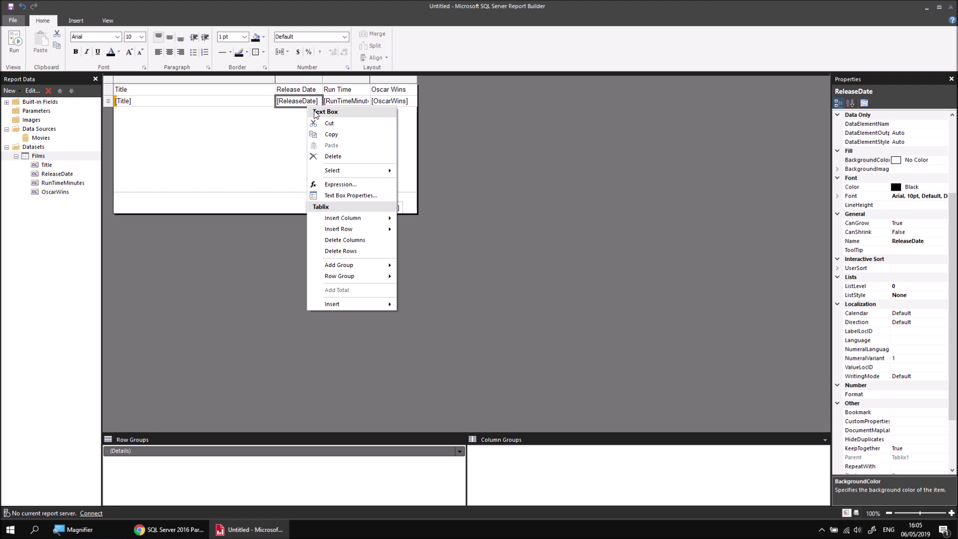
click(367, 197)
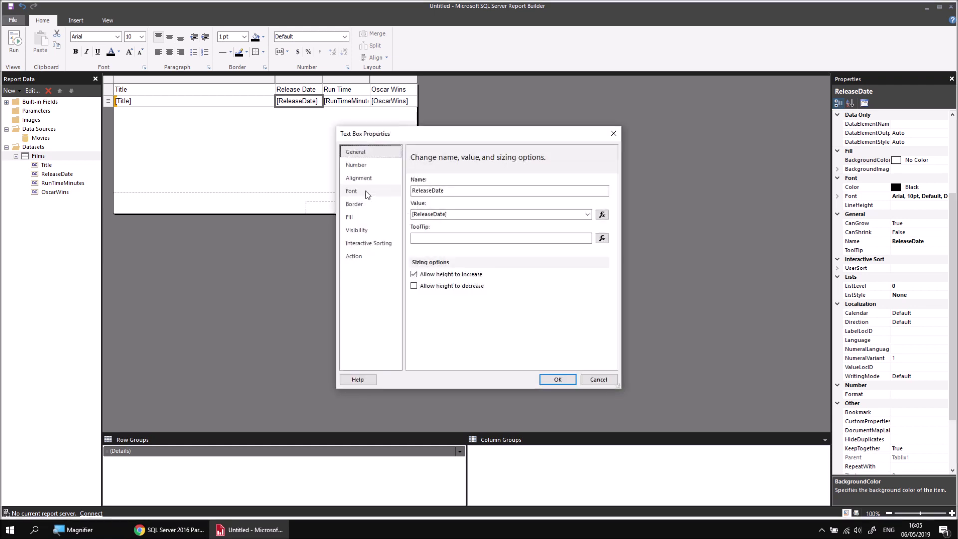
click(361, 166)
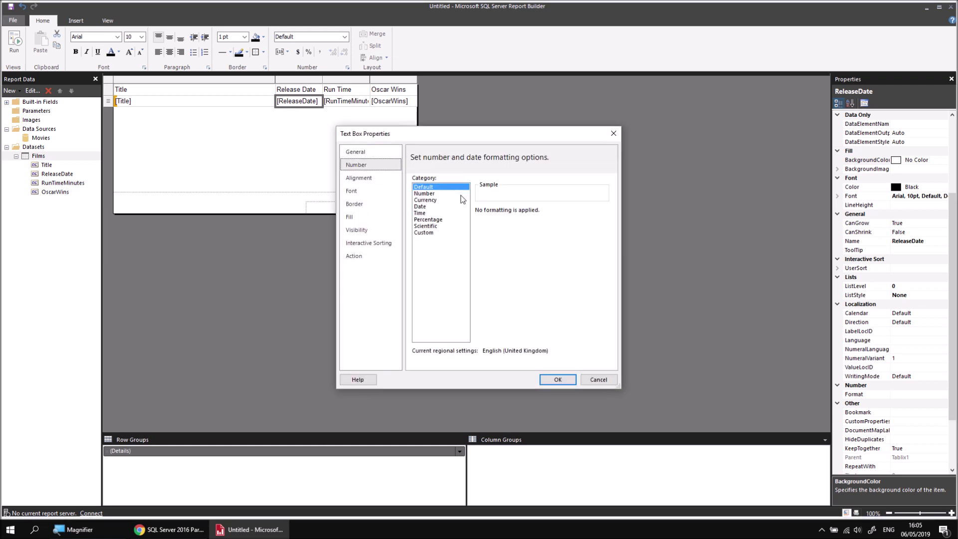
click(424, 206)
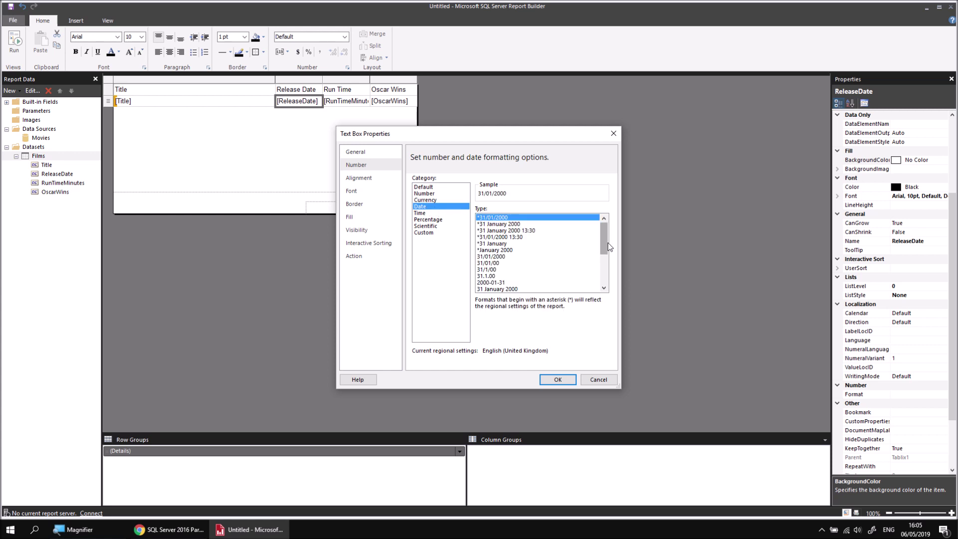
drag(606, 235, 498, 246)
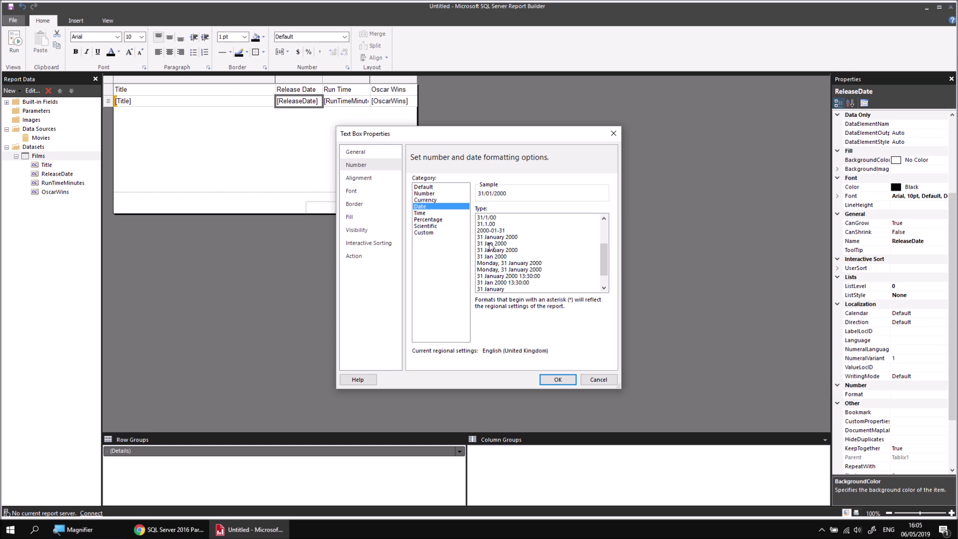
click(491, 243)
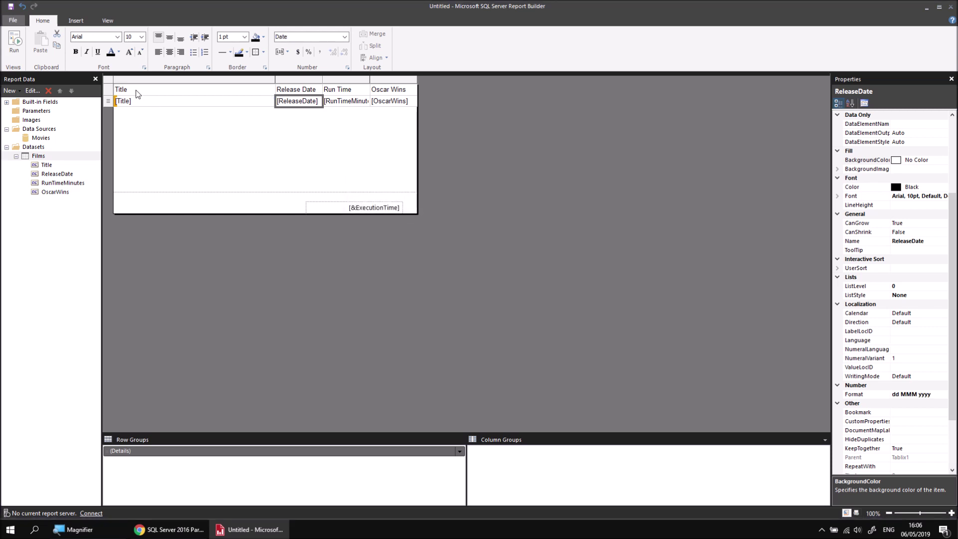
Step: Fill the column header row with Light Steel Blue, then run the report preview
click(109, 92)
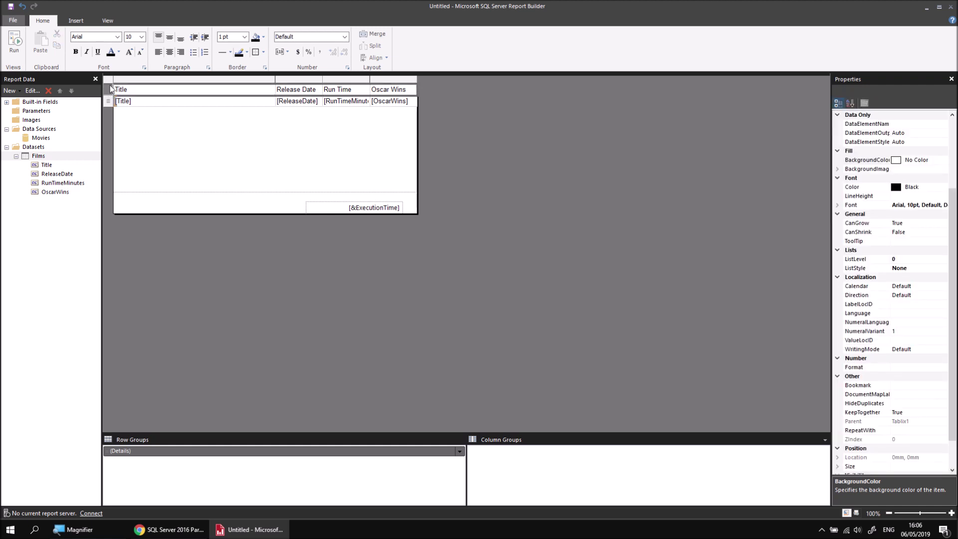
click(264, 37)
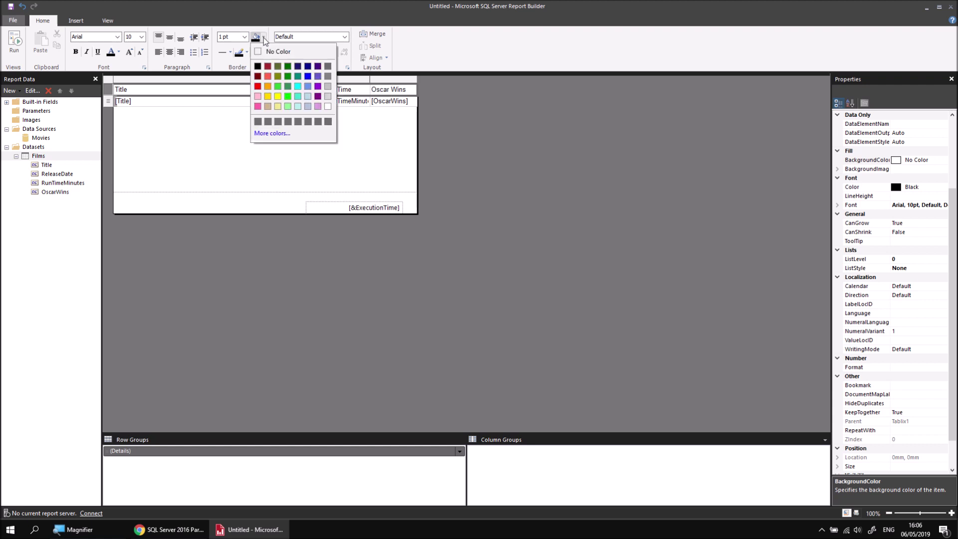
click(308, 107)
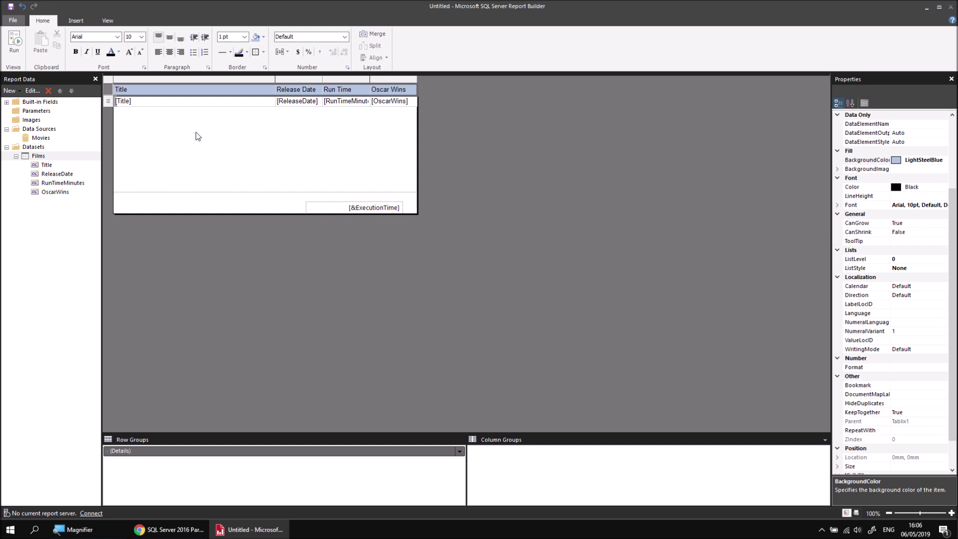
click(14, 43)
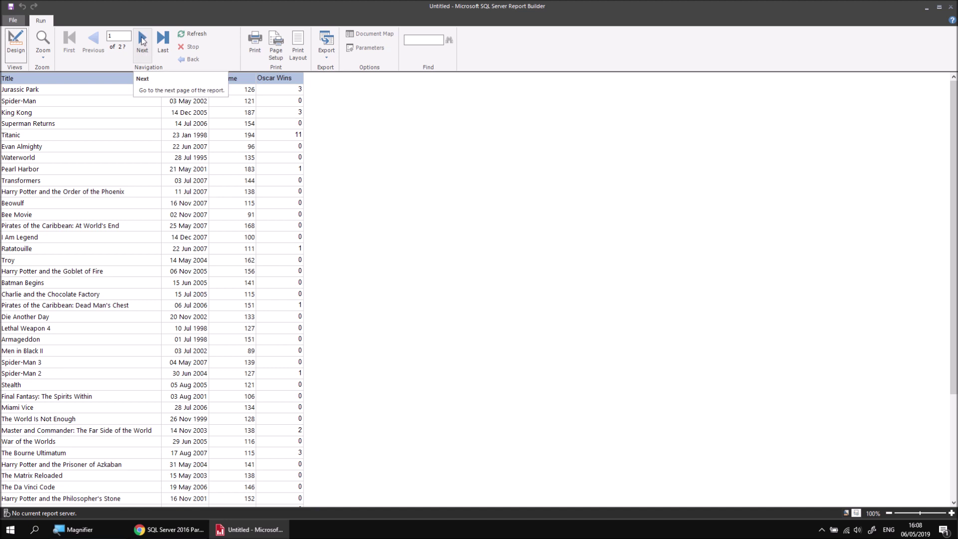
Step: Page to page 2 and back, scroll through page 1, then return to Design view
click(143, 40)
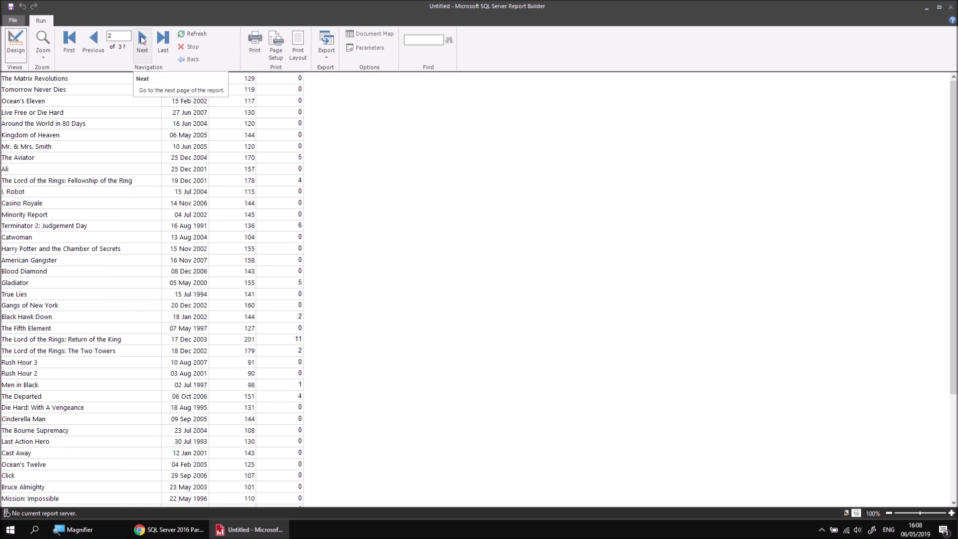
click(97, 46)
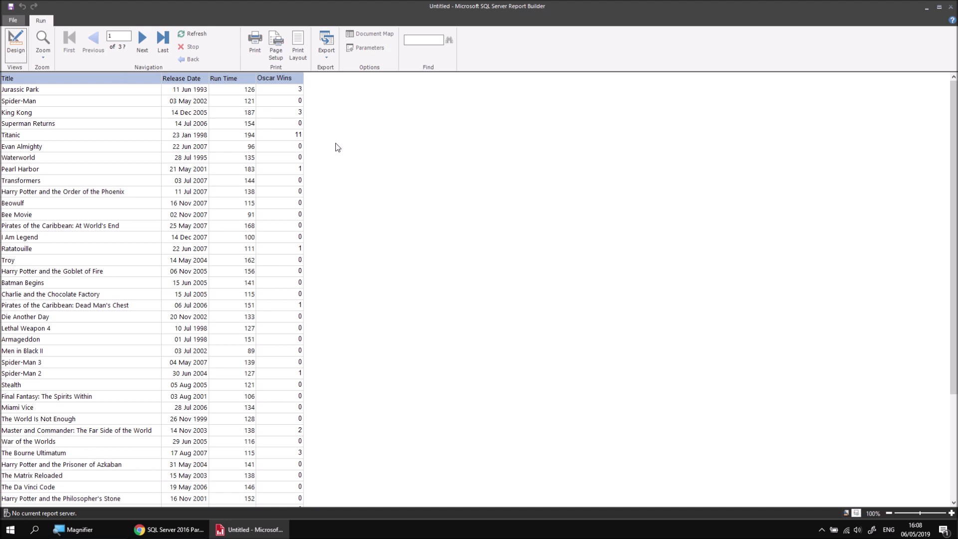
scroll(337, 147, down, 2)
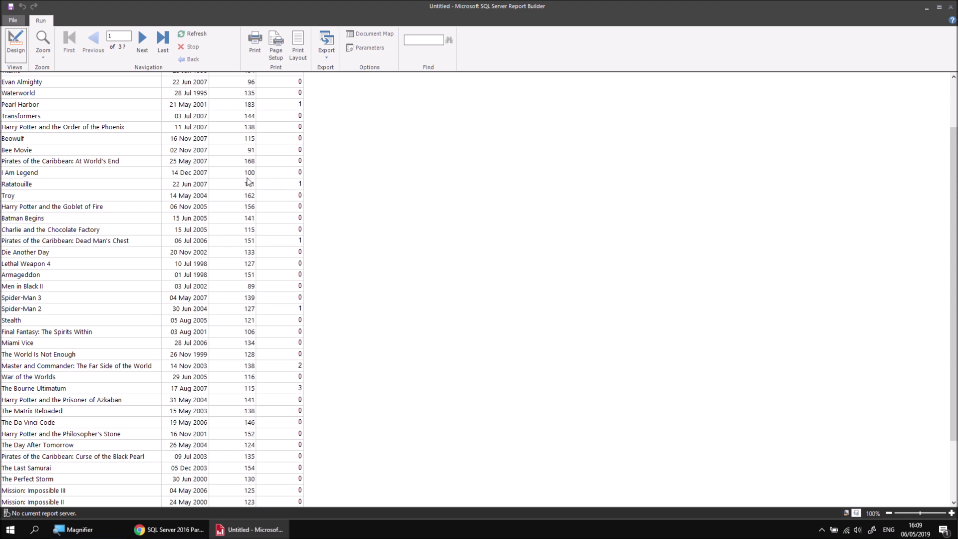
scroll(251, 180, up, 2)
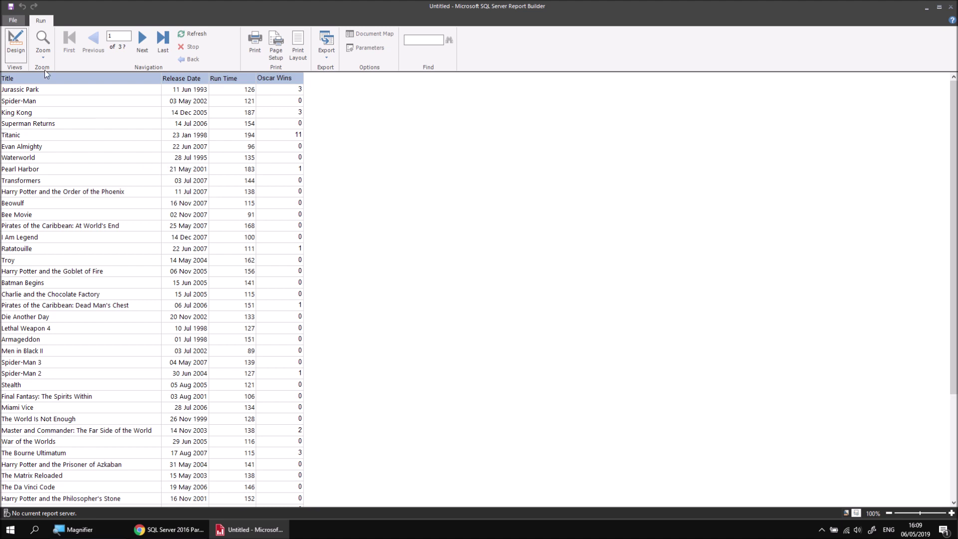
click(15, 49)
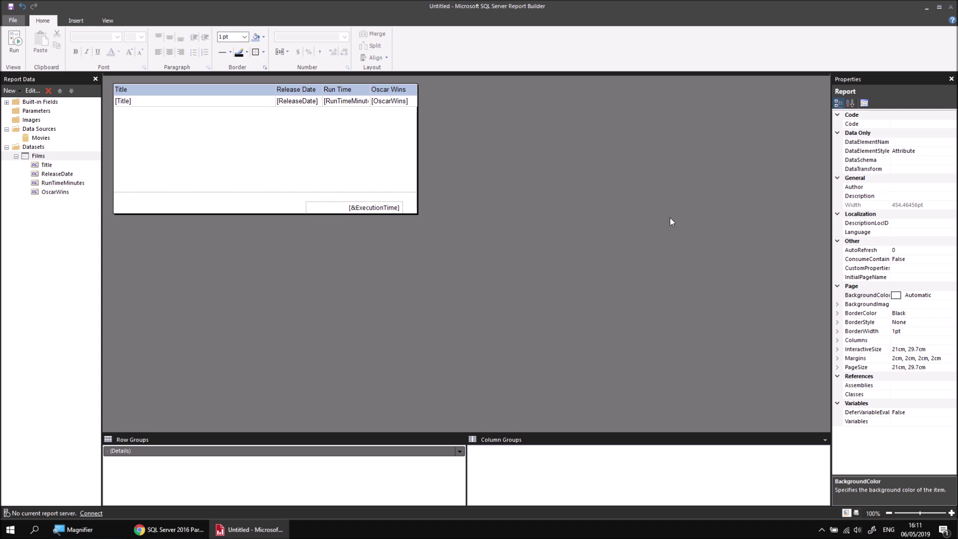
click(194, 102)
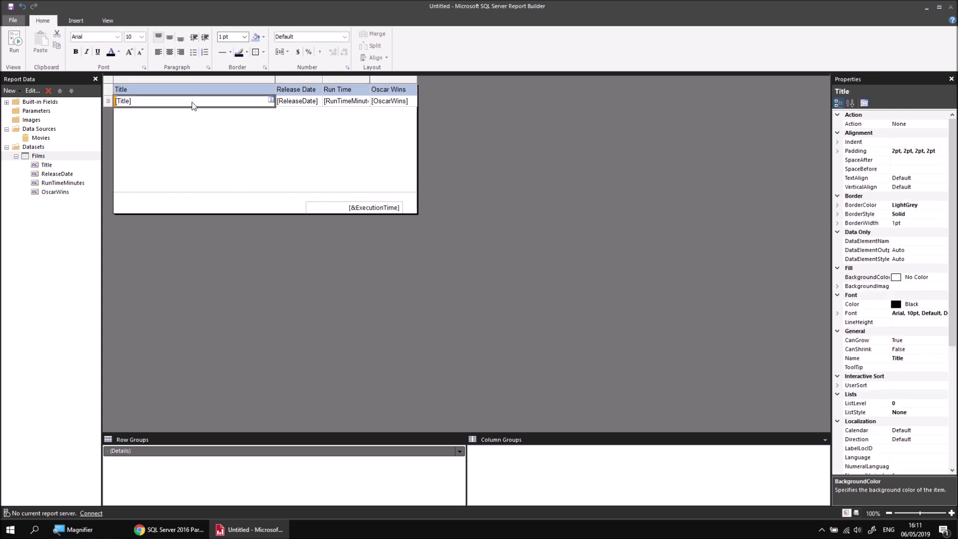
right_click(107, 91)
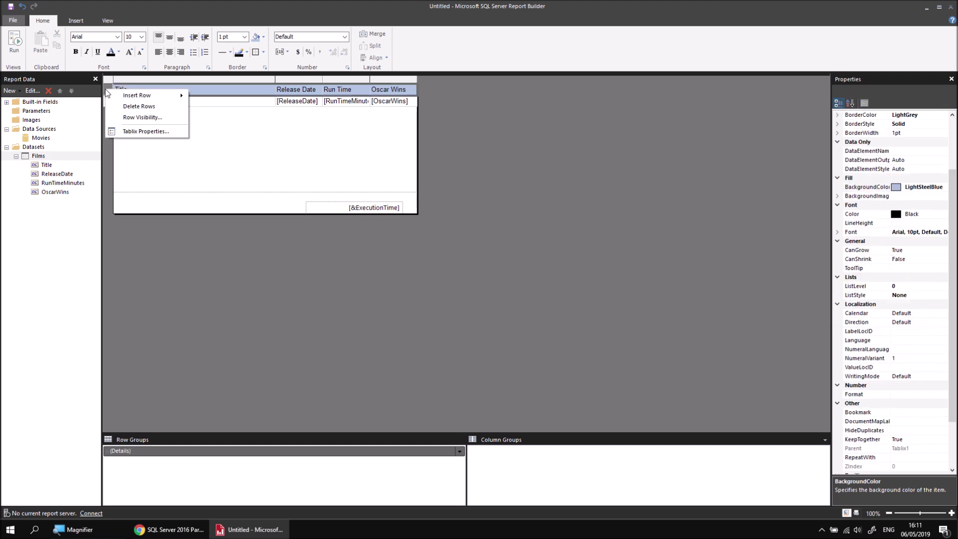
click(156, 131)
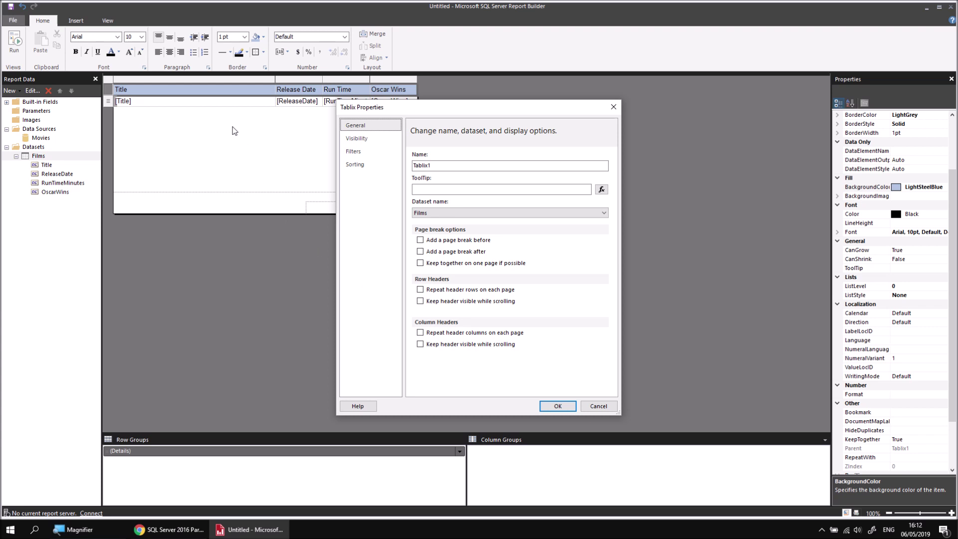
click(599, 406)
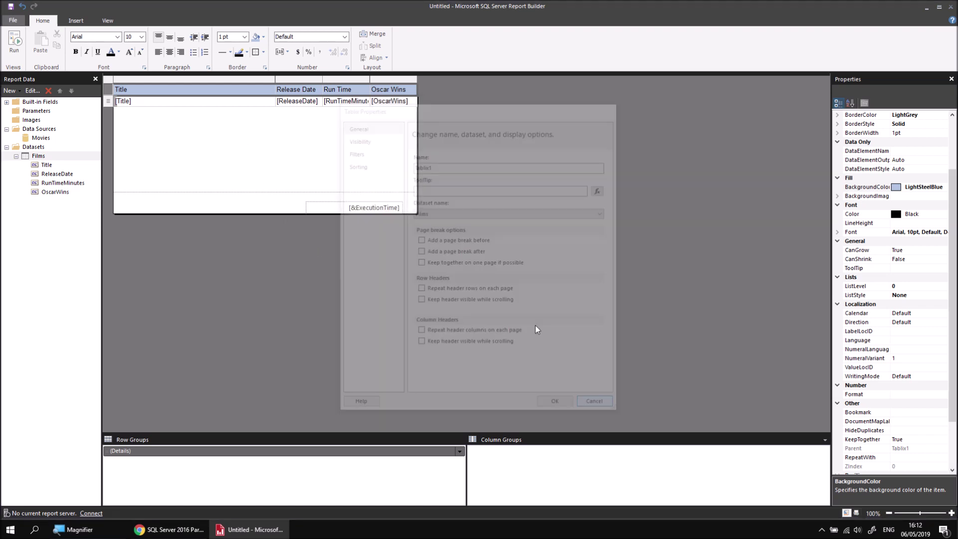
Step: Set the films table's RepeatColumnHeaders and RepeatRowHeaders properties to True
drag(353, 153, 285, 98)
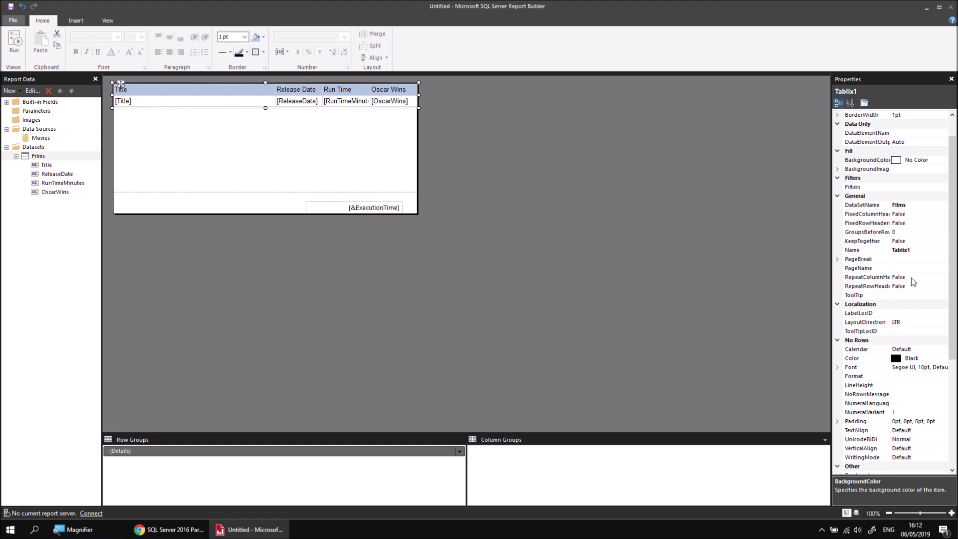
click(910, 278)
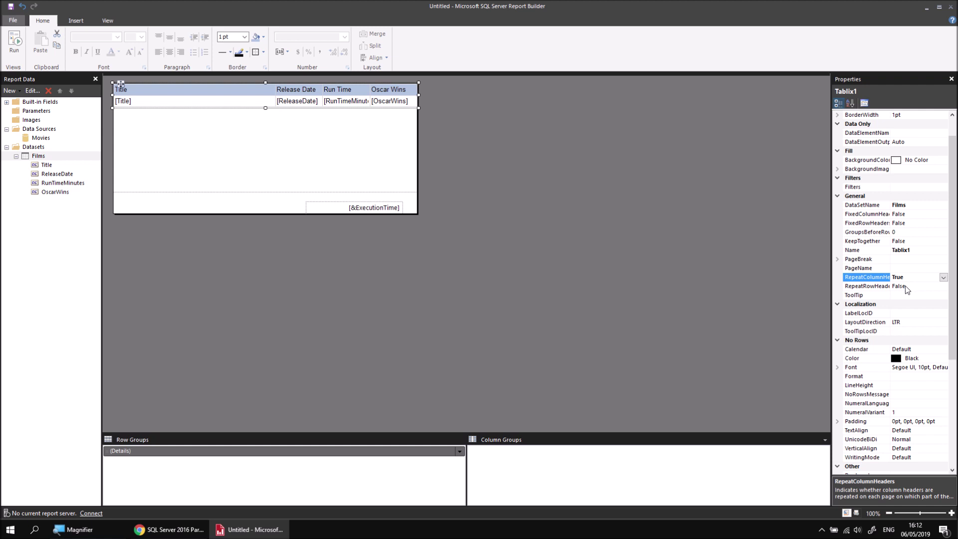
double_click(906, 286)
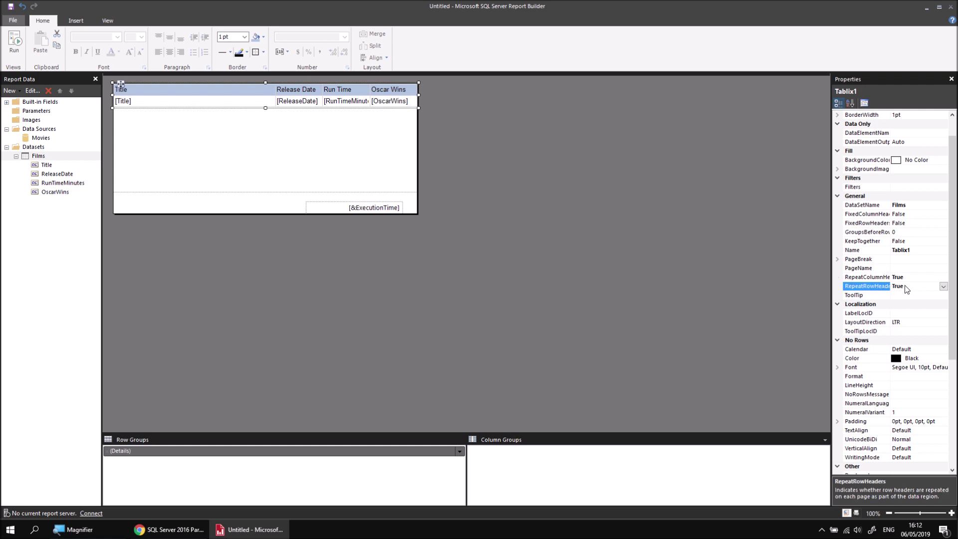
Step: Run the report, page forward to page 3 and back to page 1, then return to Design
click(14, 41)
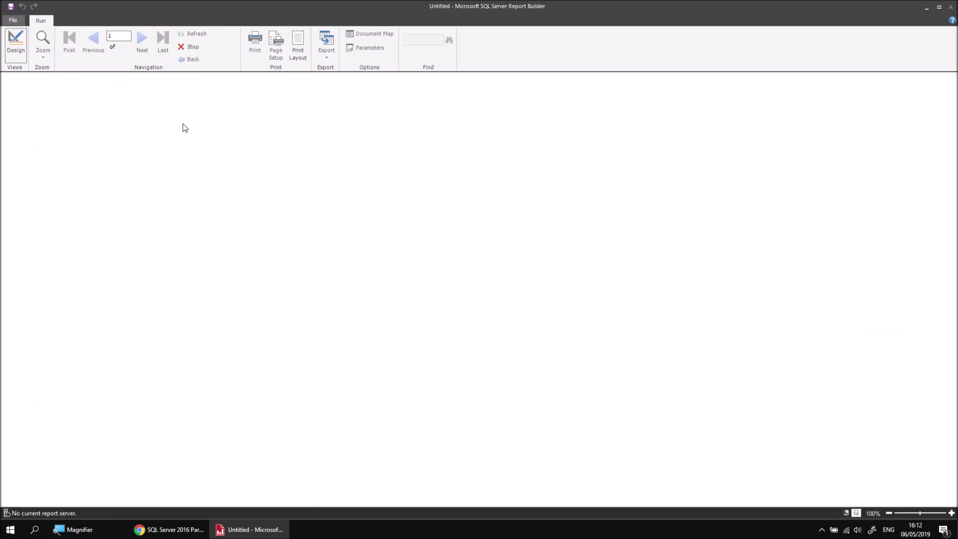
click(146, 46)
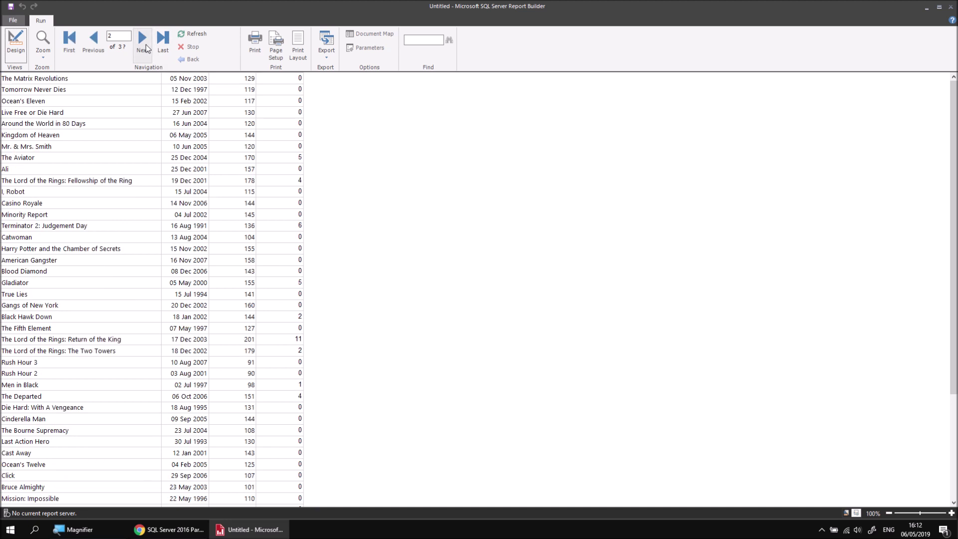
click(145, 44)
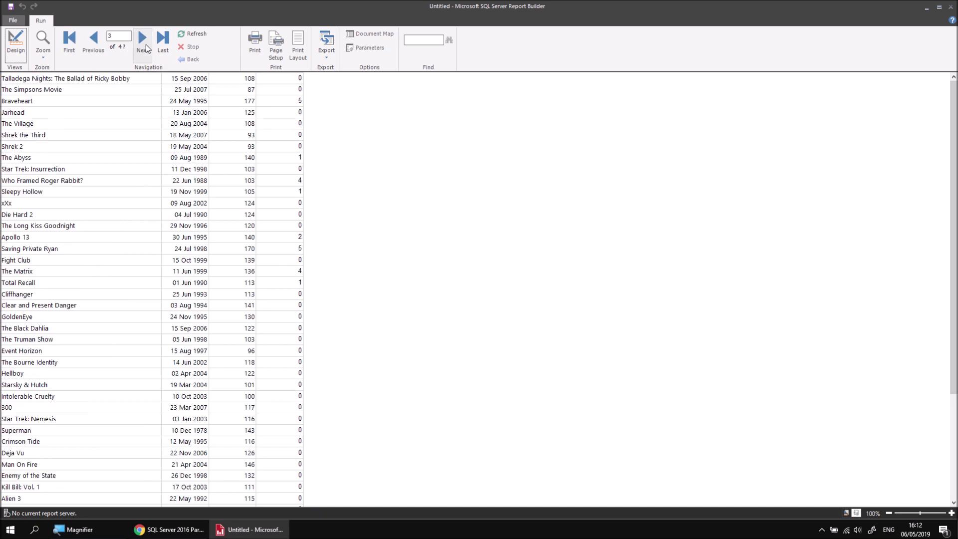
click(92, 40)
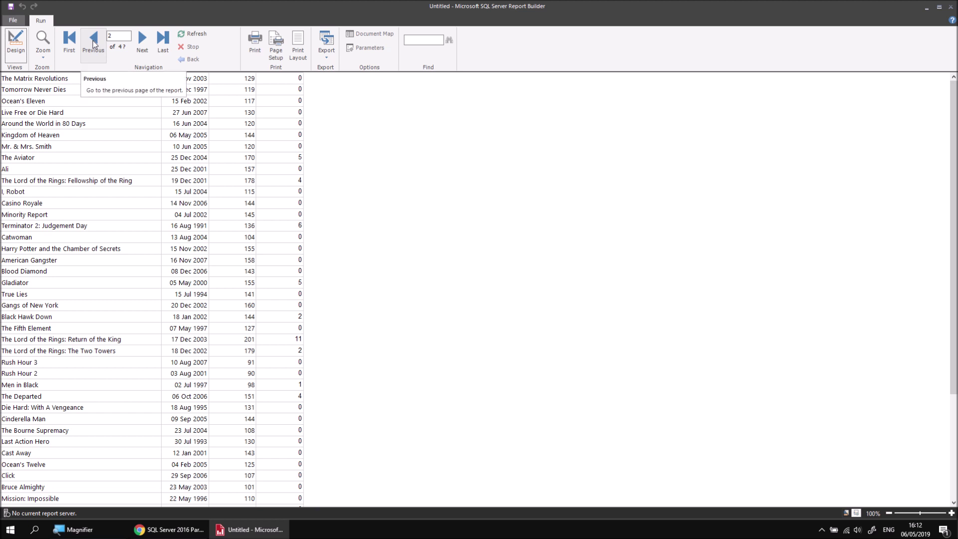
click(93, 41)
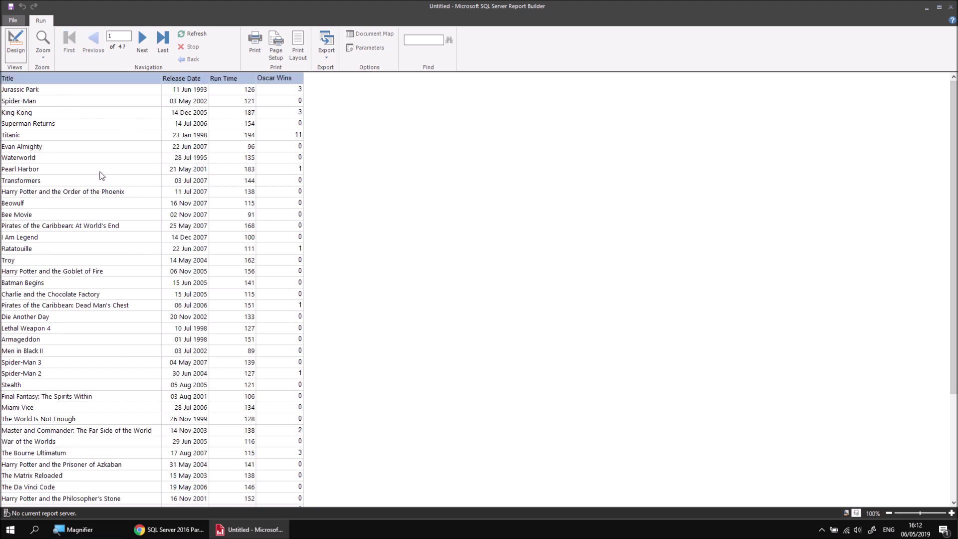
click(15, 45)
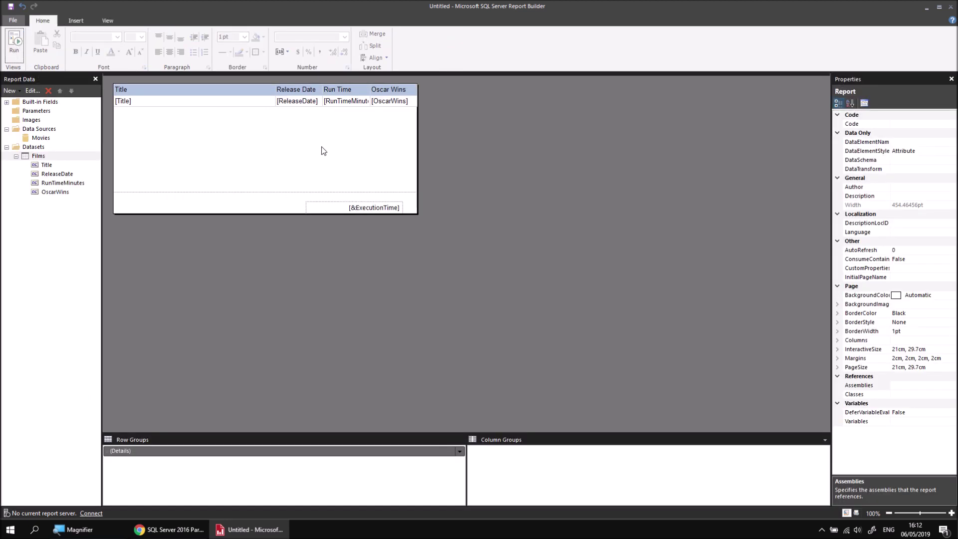
Step: Set the films table's RepeatColumnHeaders and RepeatRowHeaders back to False, then show the pane visibility options
drag(320, 145, 277, 96)
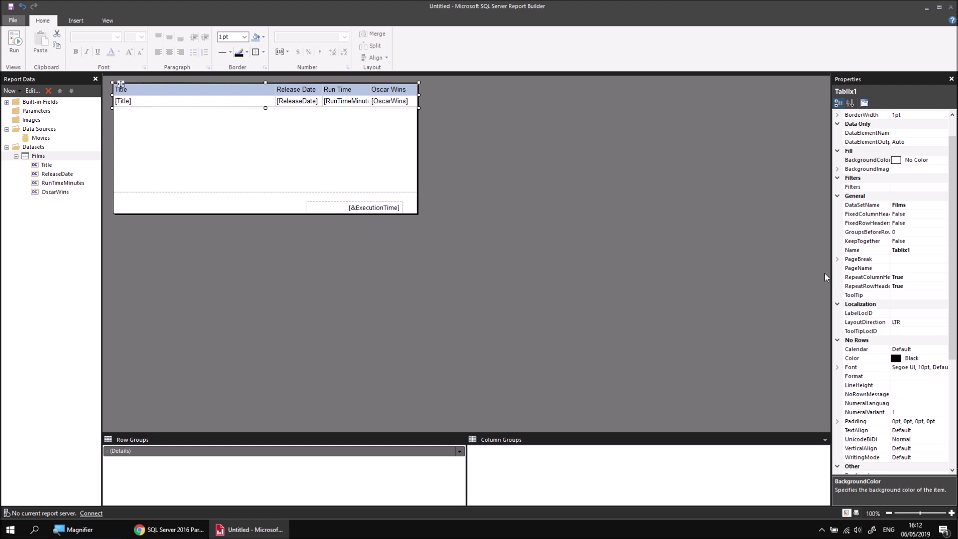
double_click(905, 278)
click(906, 285)
click(111, 21)
click(9, 44)
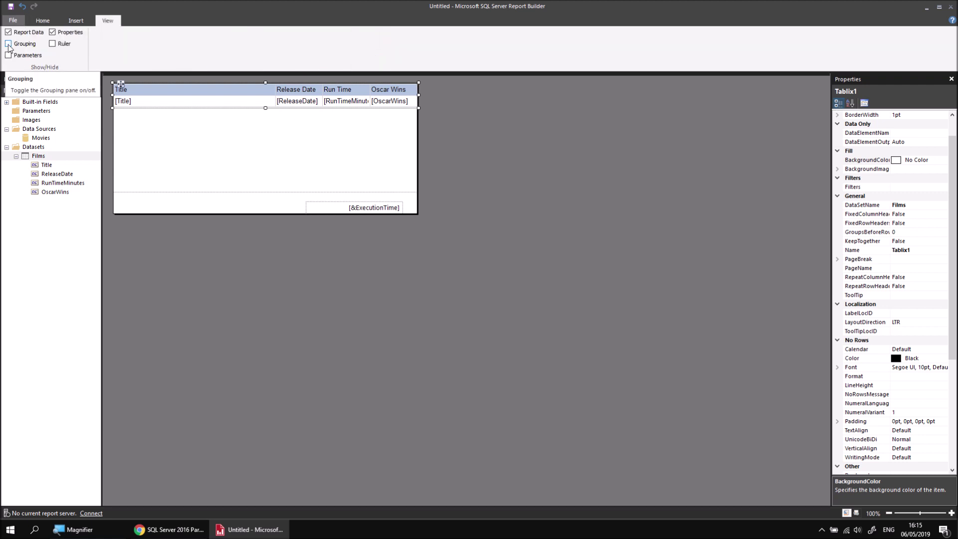
click(8, 45)
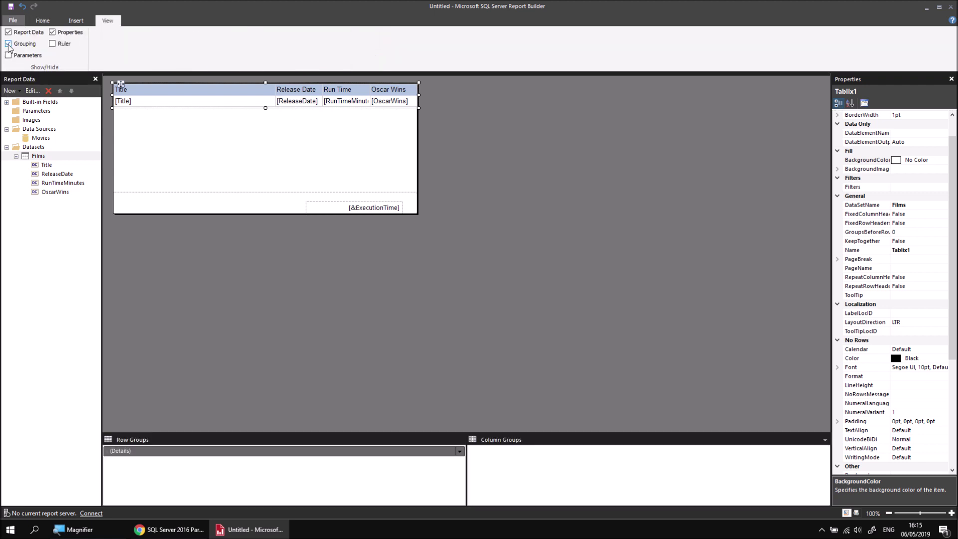
click(41, 21)
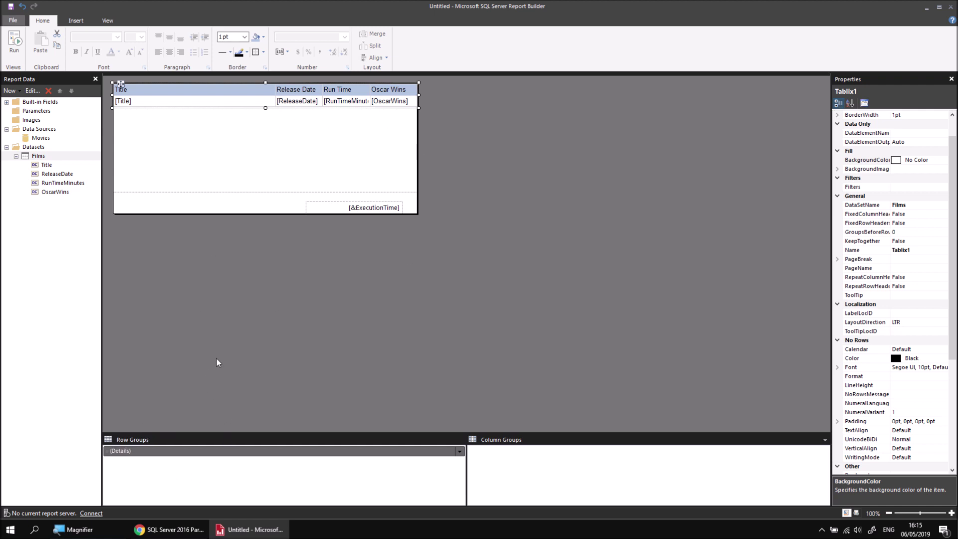
click(175, 455)
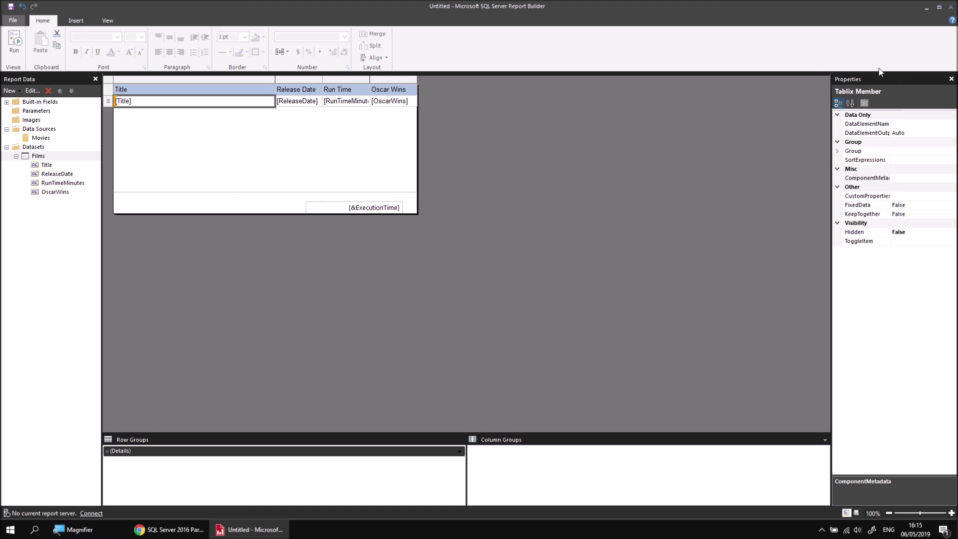
click(260, 140)
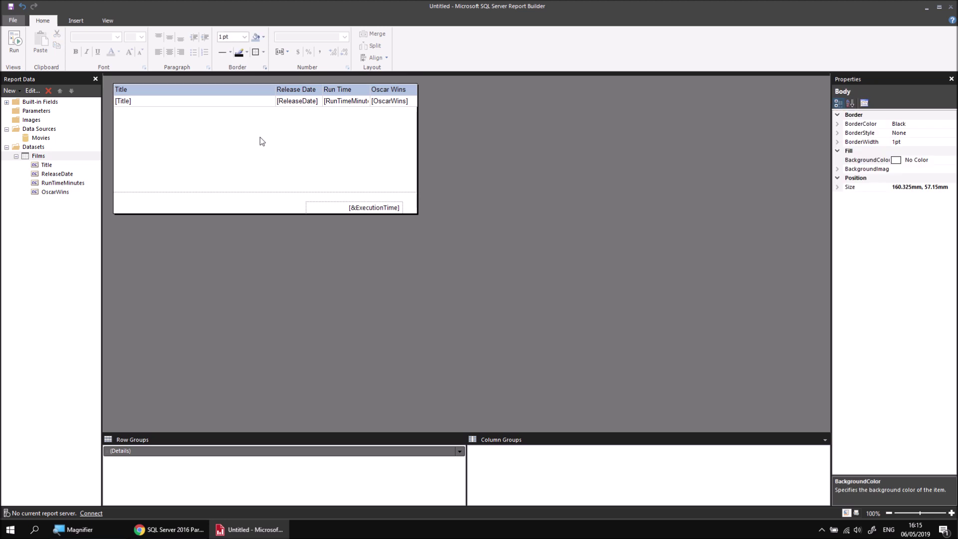
click(221, 104)
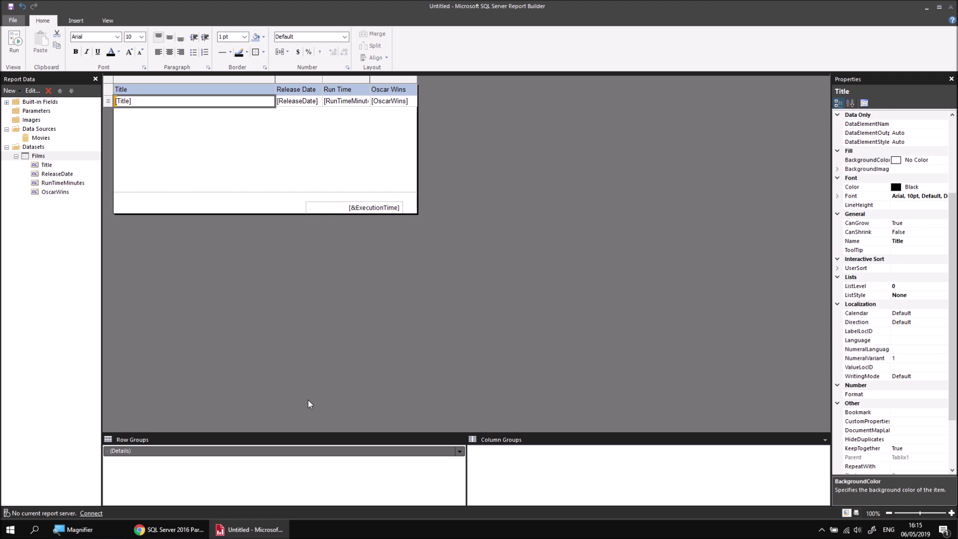
click(252, 454)
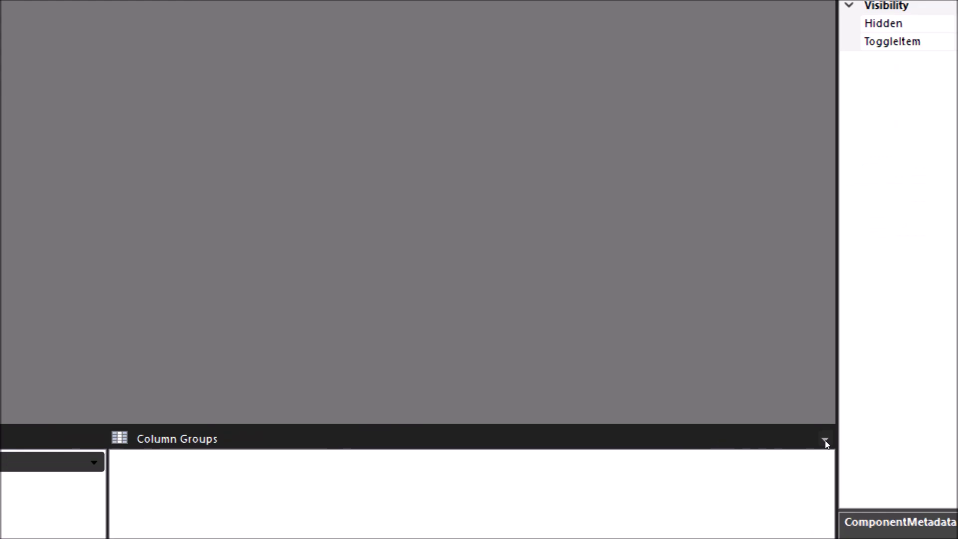
Step: Switch the grouping pane to Advanced Mode and select each of the four (Static) column members
click(825, 441)
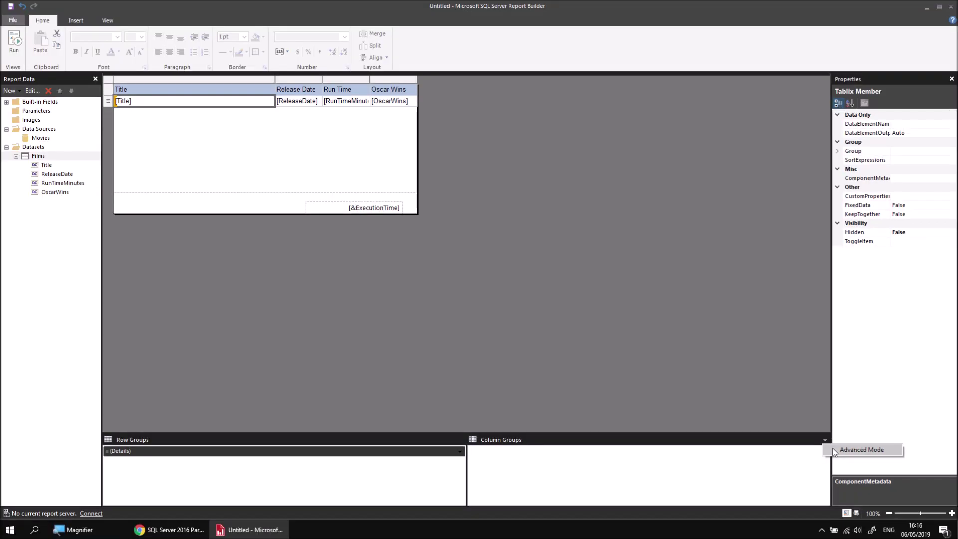
click(834, 452)
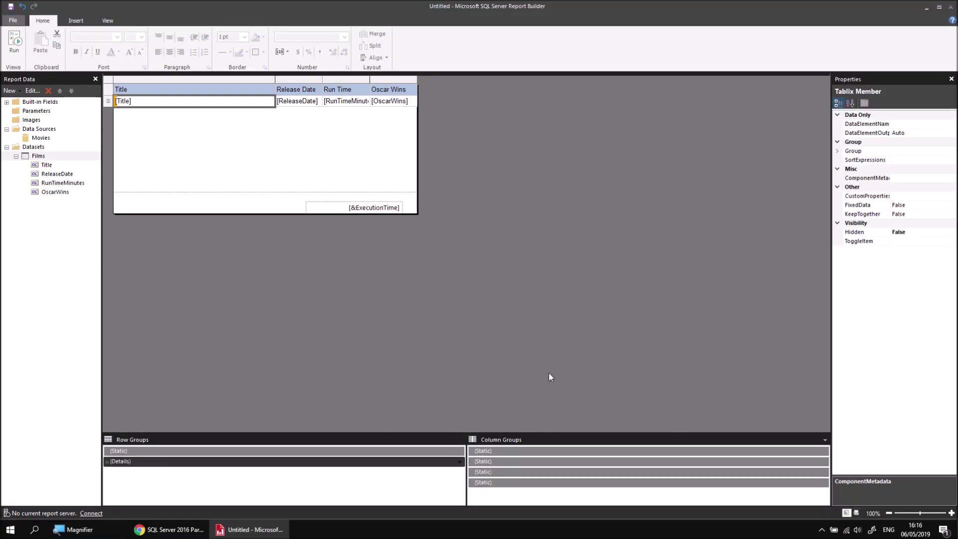
click(525, 456)
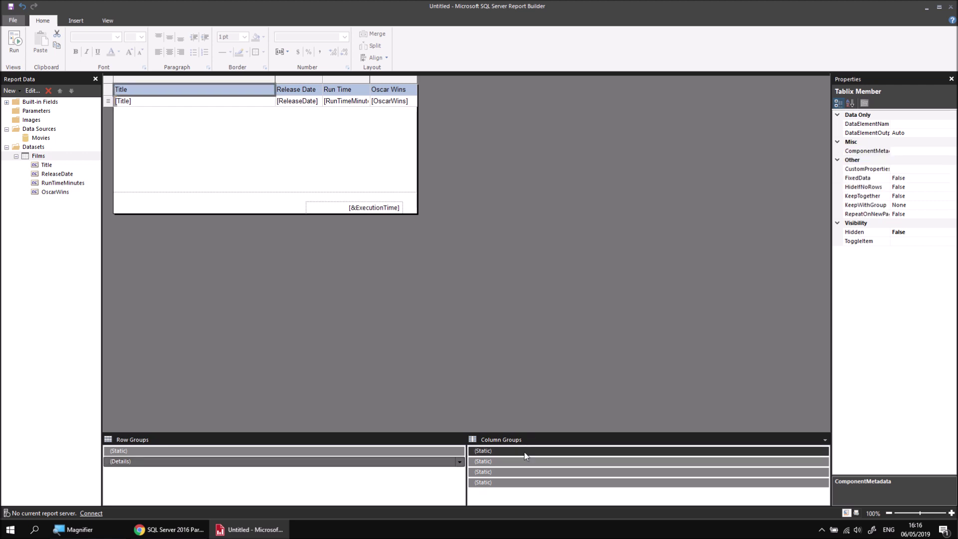
click(525, 464)
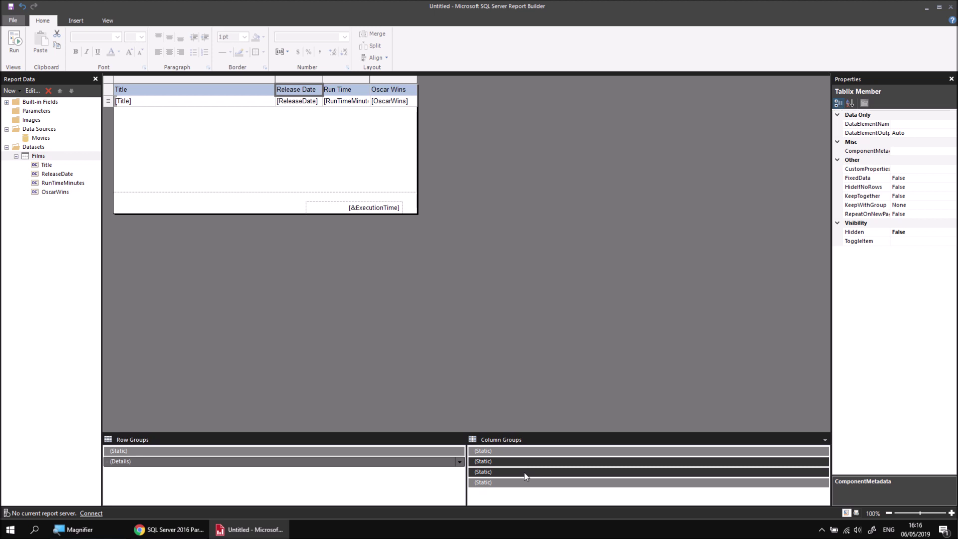
click(525, 472)
click(525, 483)
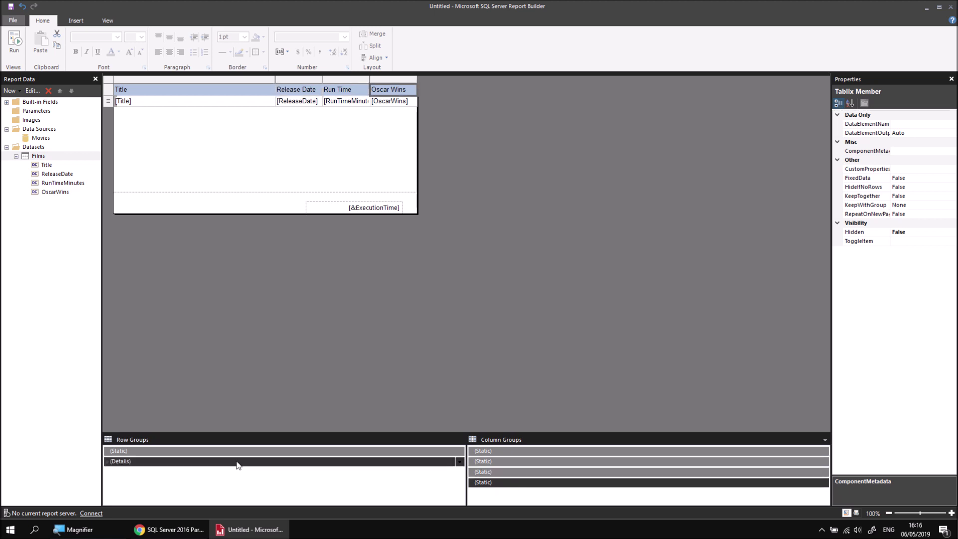
Step: Set RepeatOnNewPage to True on the header row's (Static) member and run the report
click(203, 452)
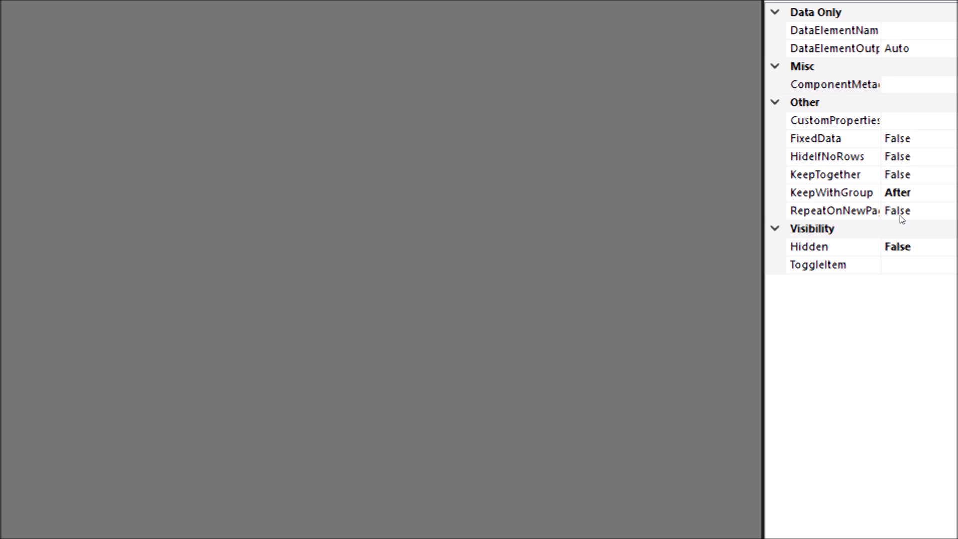
double_click(901, 216)
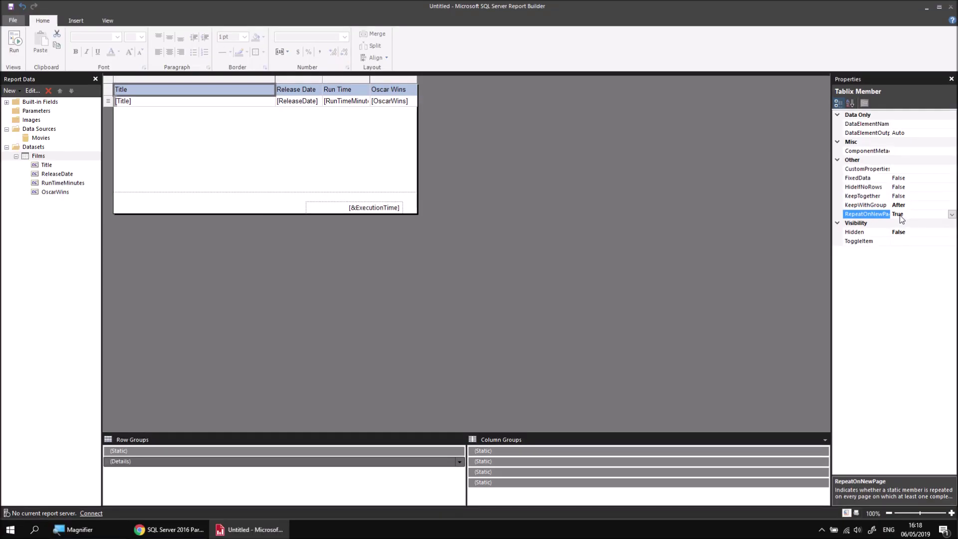
click(15, 44)
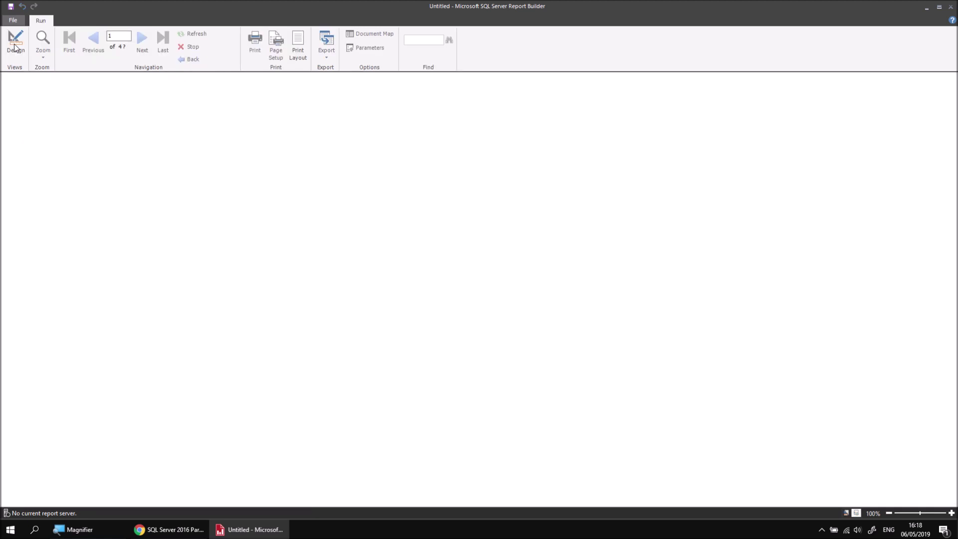
Step: Page through the preview to page 5, checking headers top each page, then return to Design
click(144, 41)
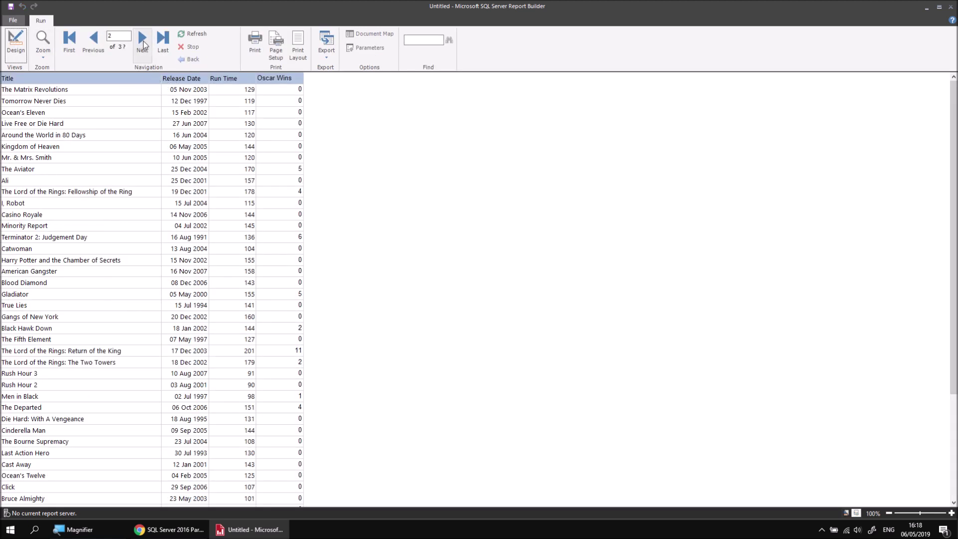
click(143, 41)
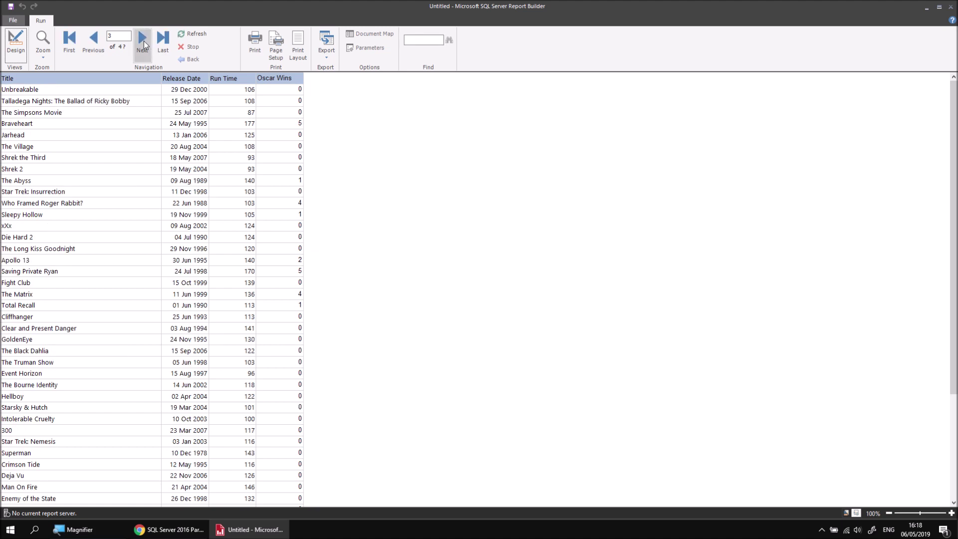
click(144, 41)
click(144, 41)
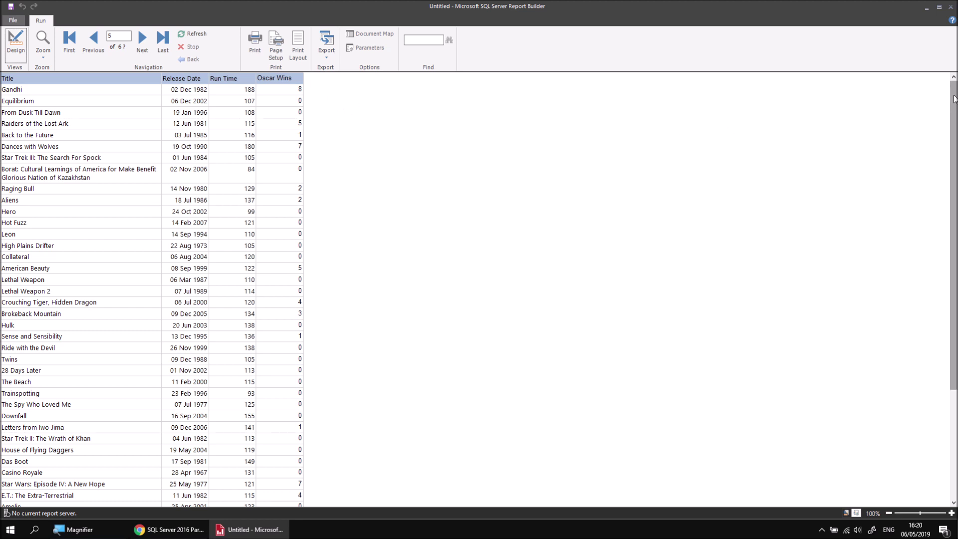
drag(954, 98, 954, 180)
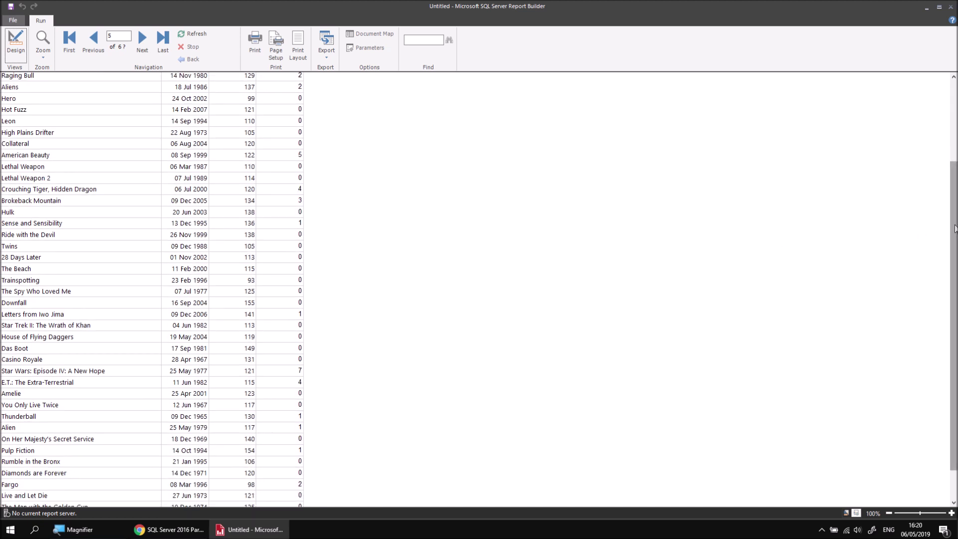
drag(954, 232, 955, 136)
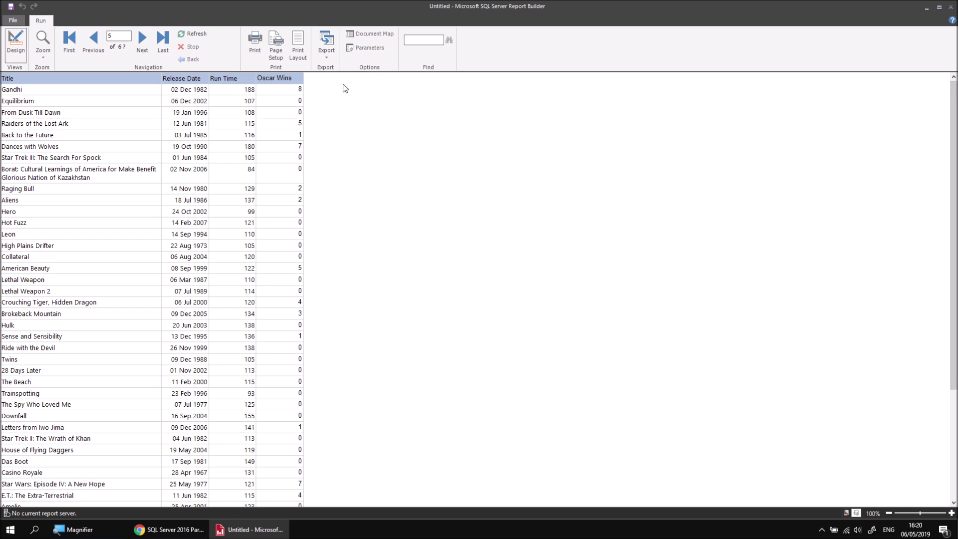
click(15, 48)
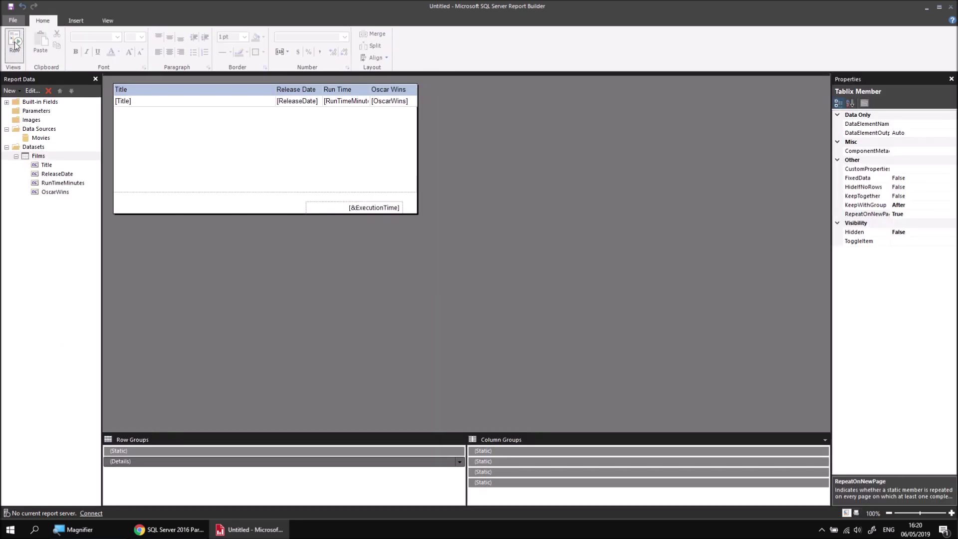
Step: Set FixedData to True on the header row's (Static) member and run the preview
click(125, 447)
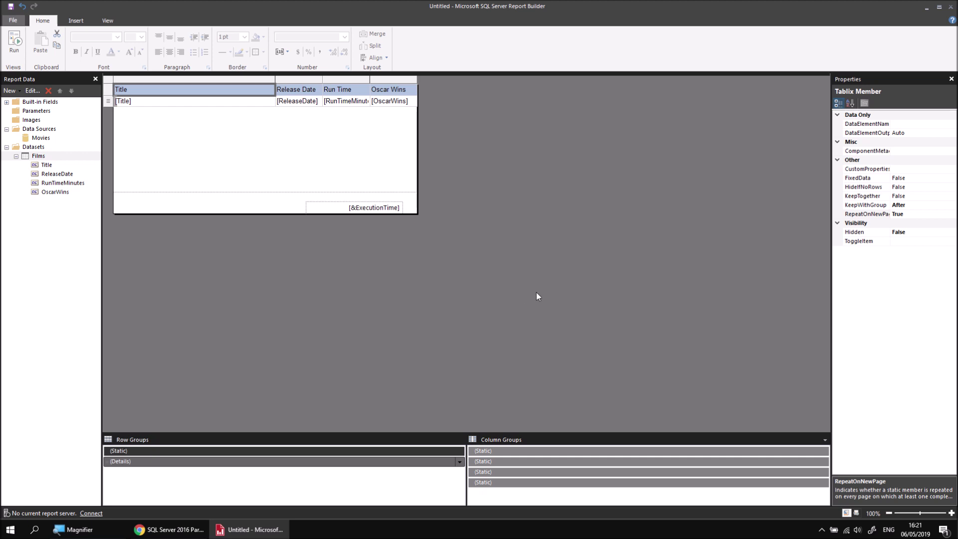
click(879, 183)
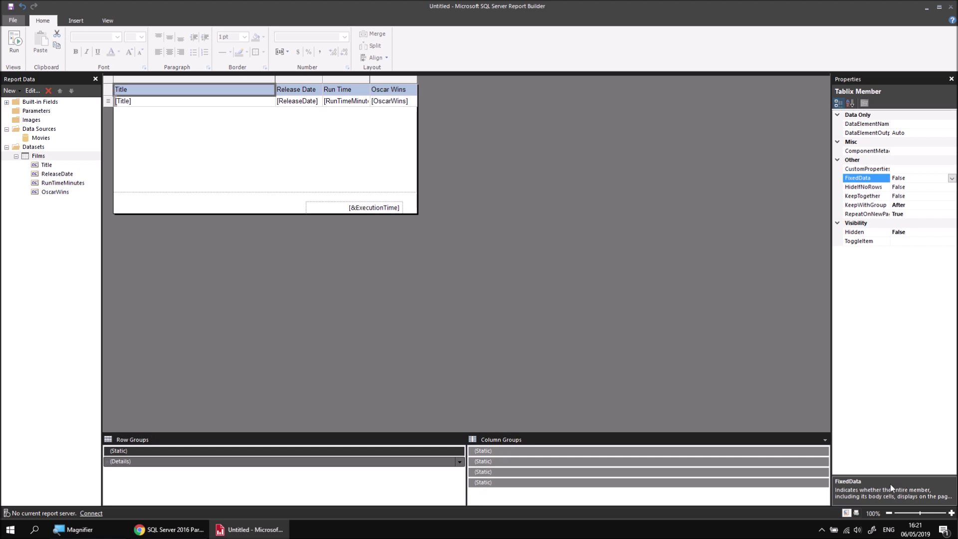
drag(890, 477, 893, 442)
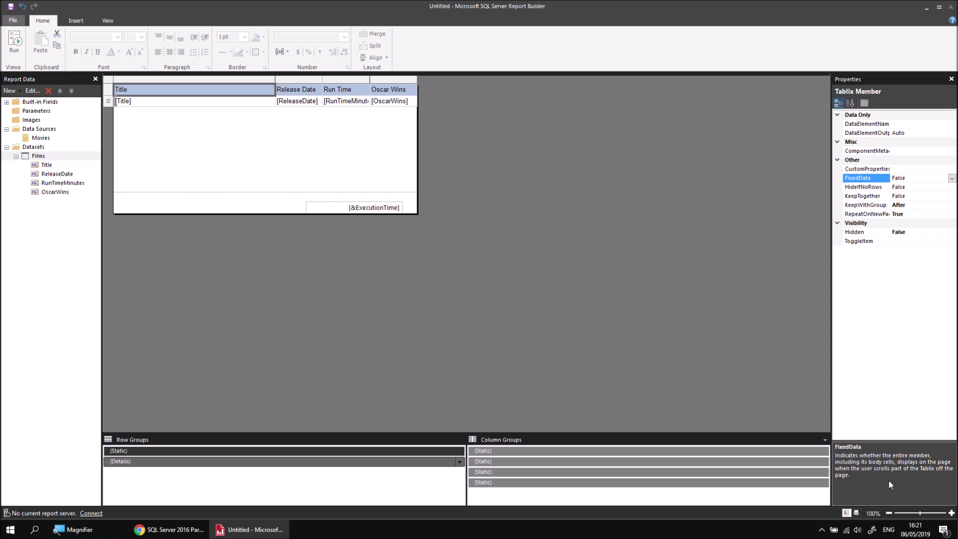
double_click(902, 180)
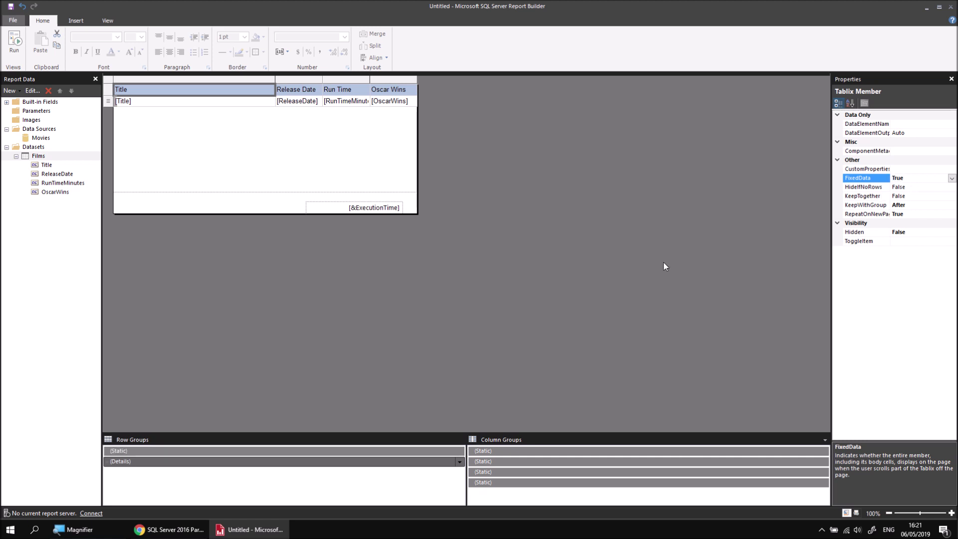
click(14, 42)
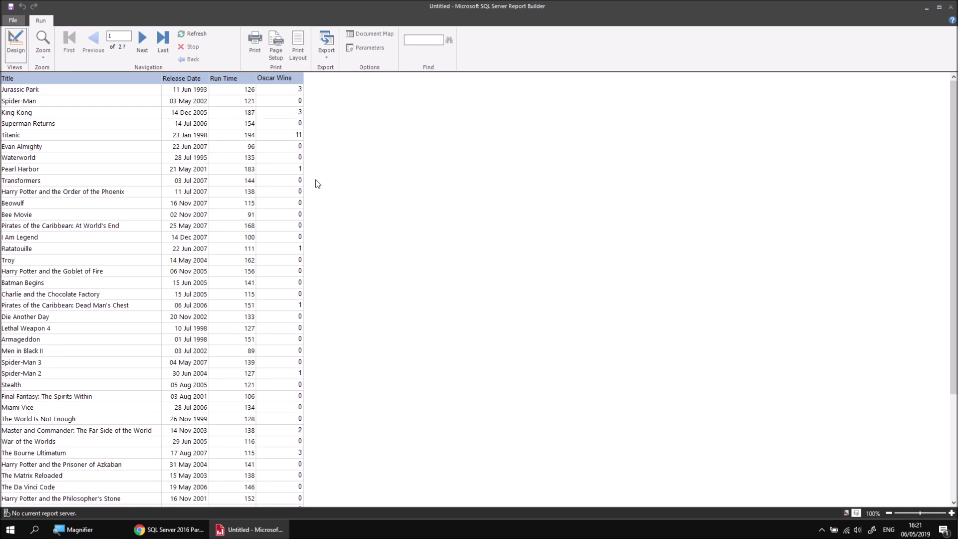
Step: Advance the preview to page 3 and scroll down to confirm the headers stay fixed
click(143, 40)
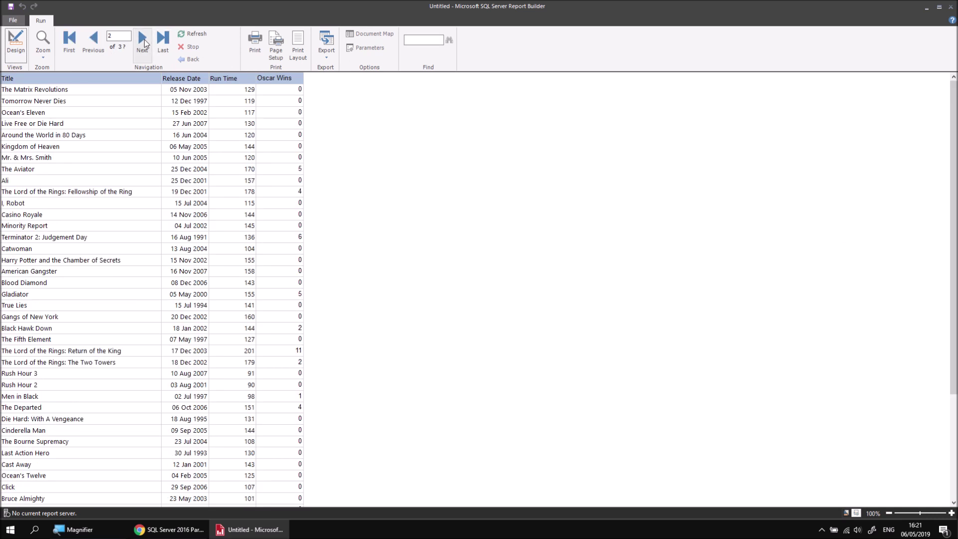
click(144, 40)
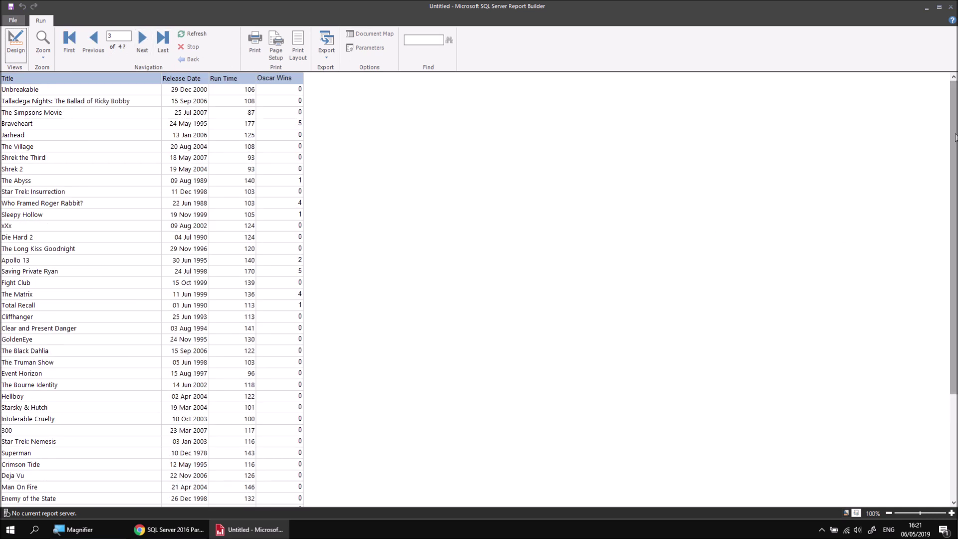
scroll(956, 135, down, 1)
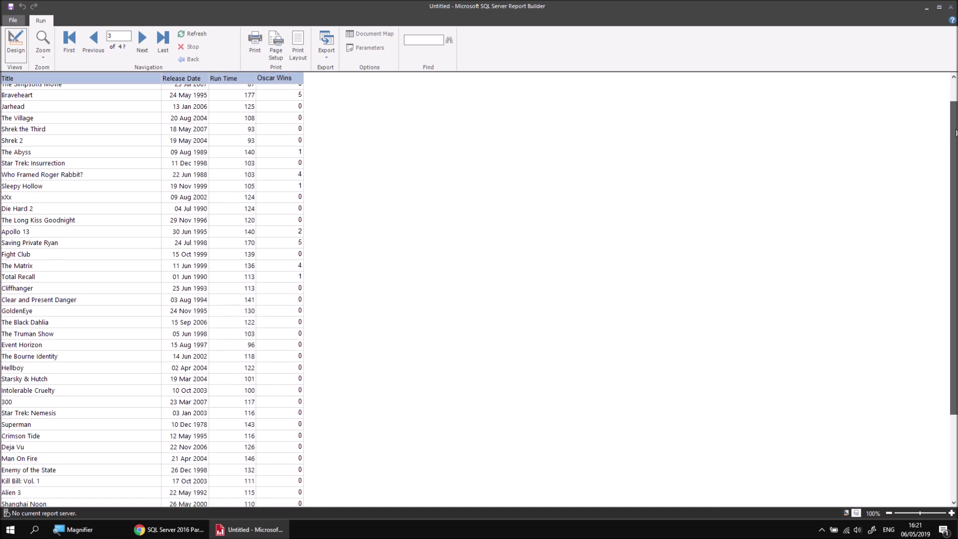
scroll(956, 132, down, 3)
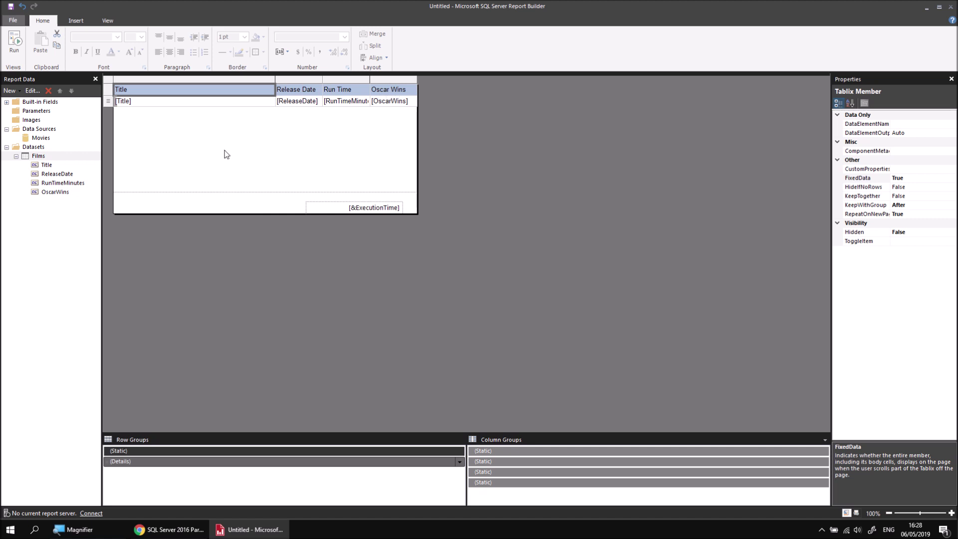
Step: Insert a blank row above the column headers
right_click(110, 93)
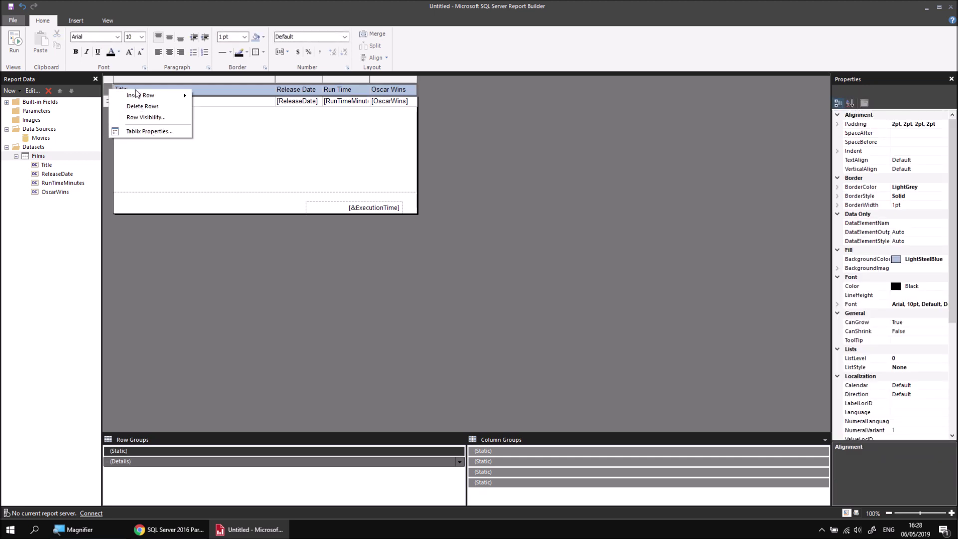
mouse_move(163, 96)
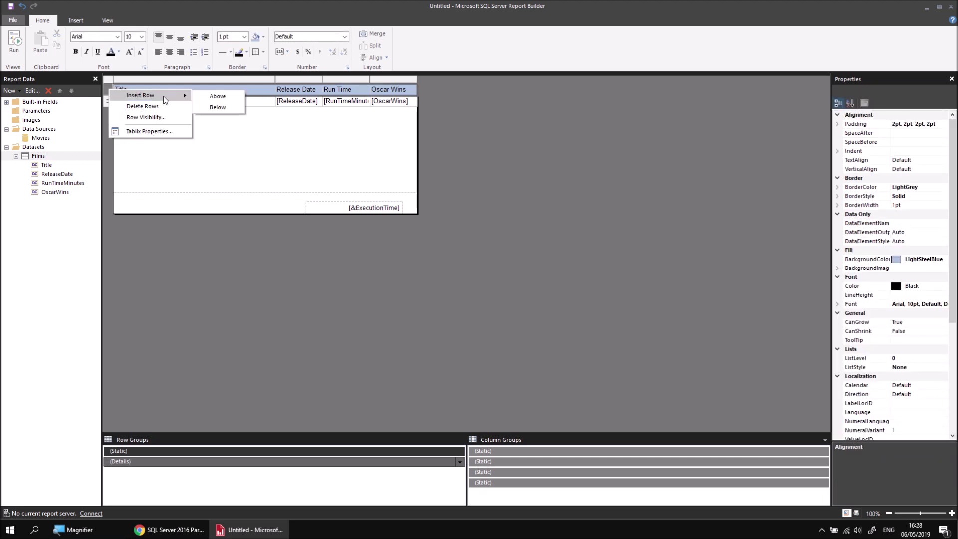
click(222, 96)
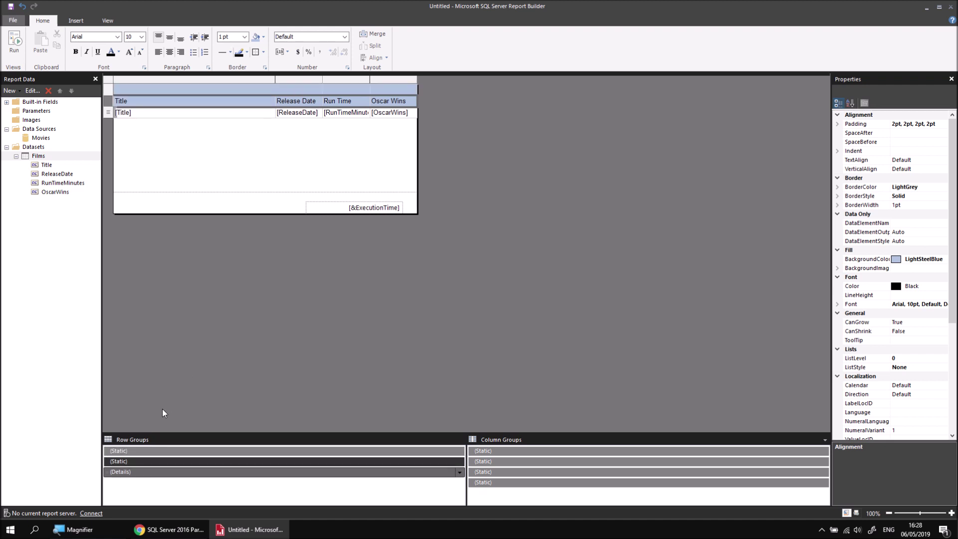
Step: Merge the new row's cells into one and enter the title 'Movie List'
click(142, 451)
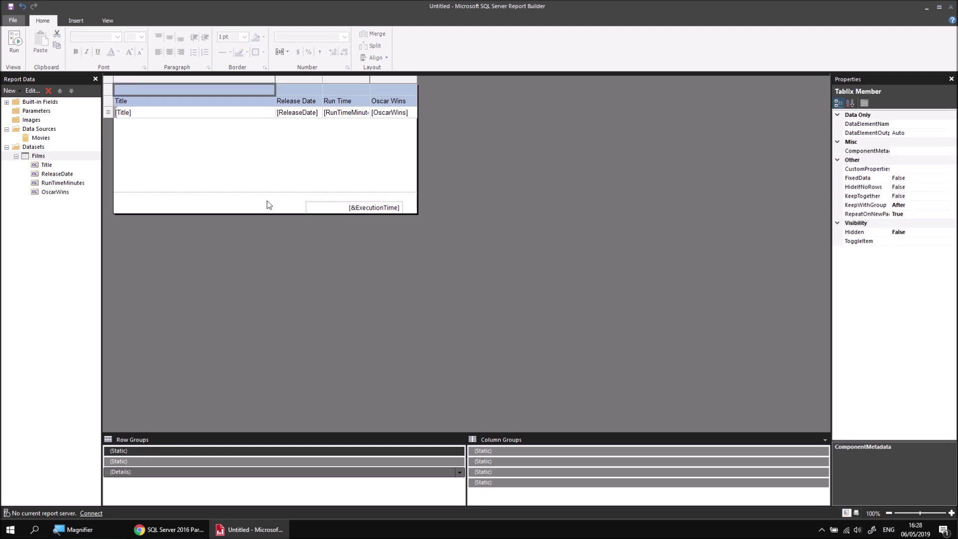
click(372, 90)
drag(372, 91, 222, 95)
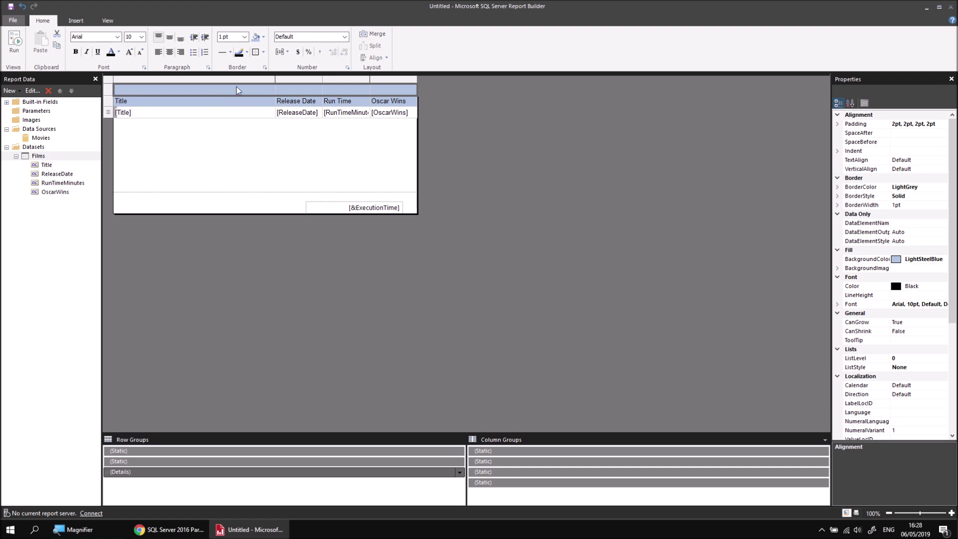
click(376, 37)
text(Movie)
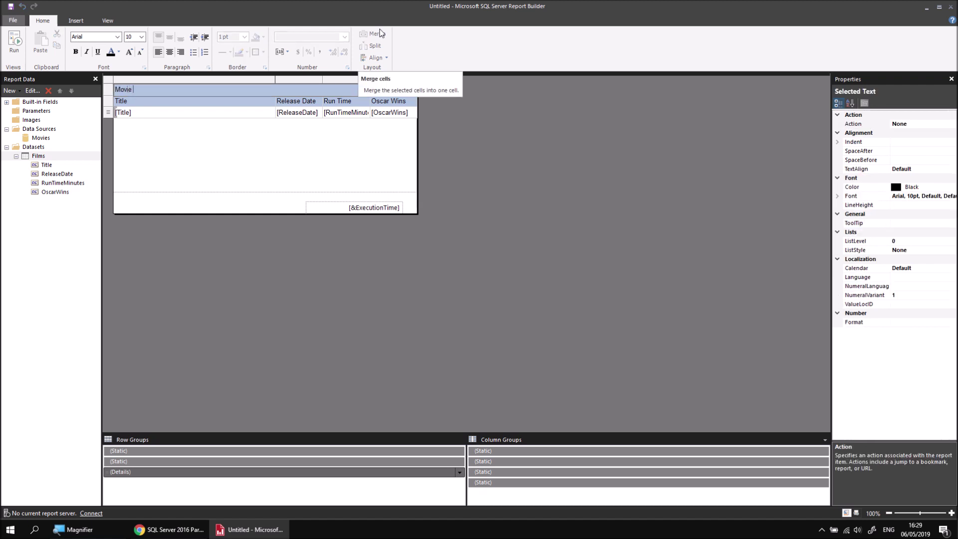
text(List)
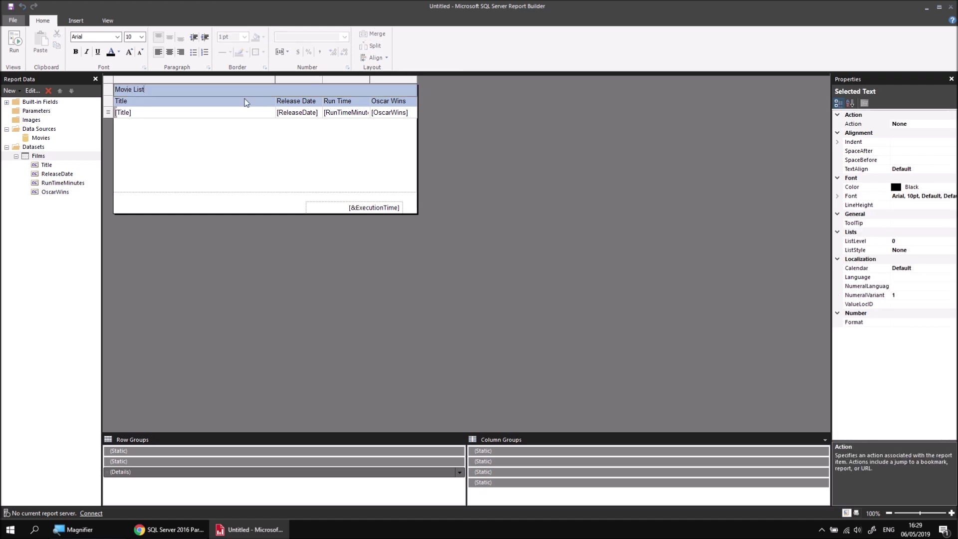
click(222, 112)
Step: Format the Movie List cell with a SlateBlue fill and bold, white, centred text
click(230, 92)
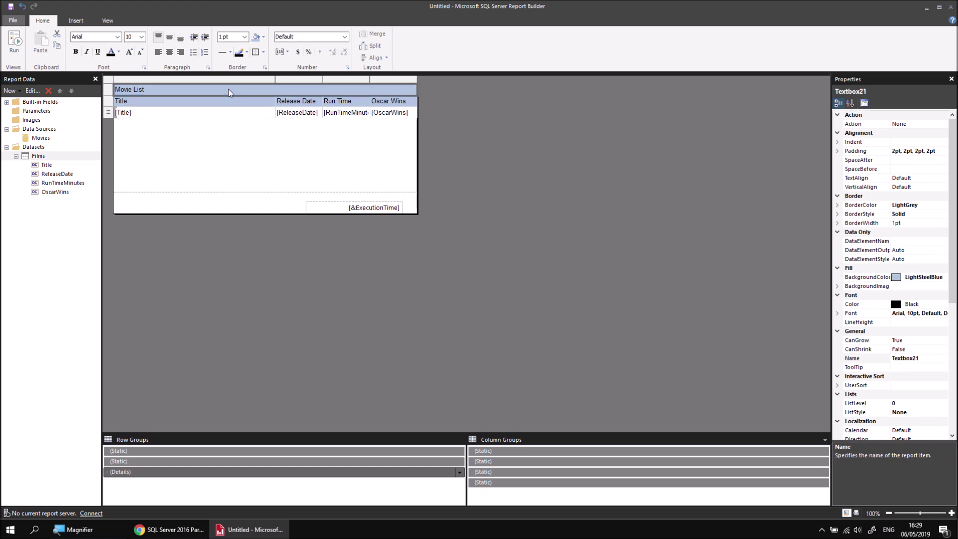
click(264, 37)
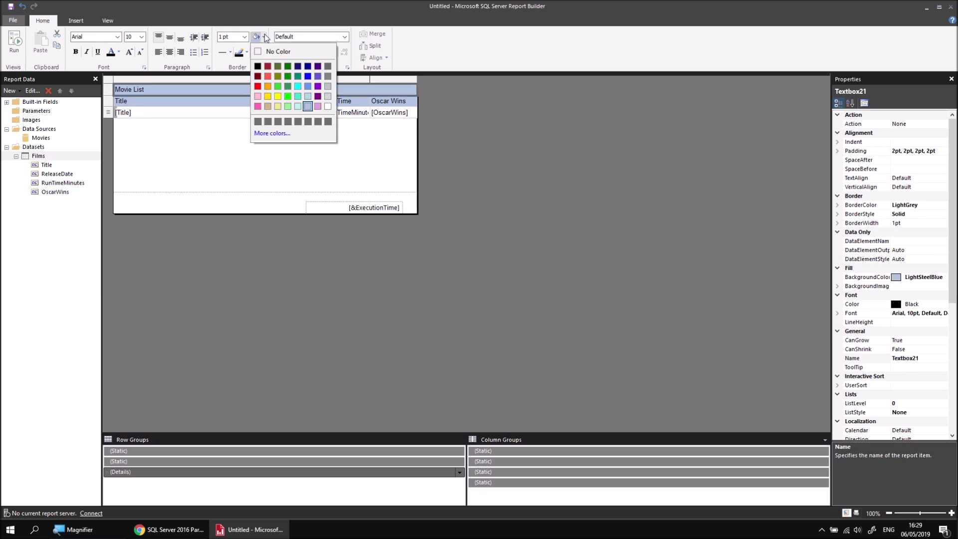
click(318, 77)
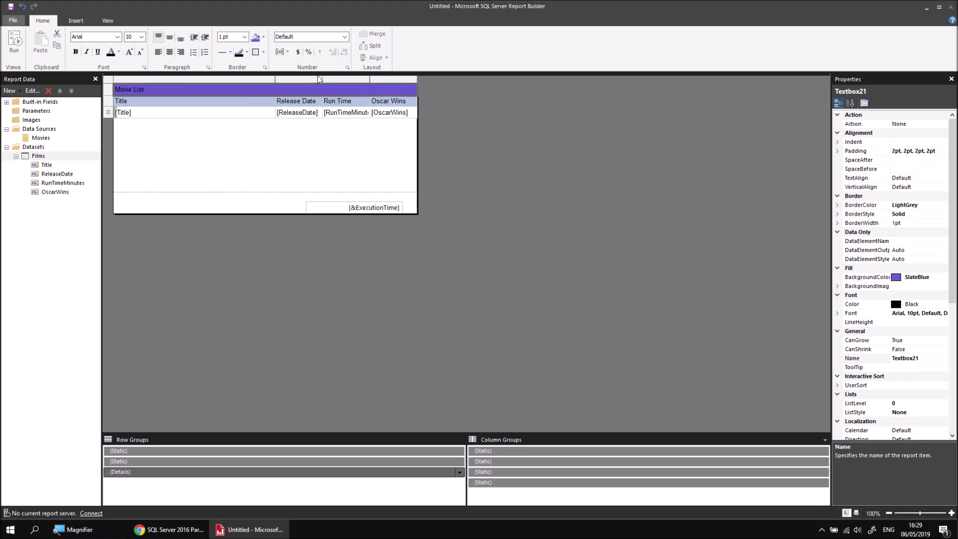
click(119, 52)
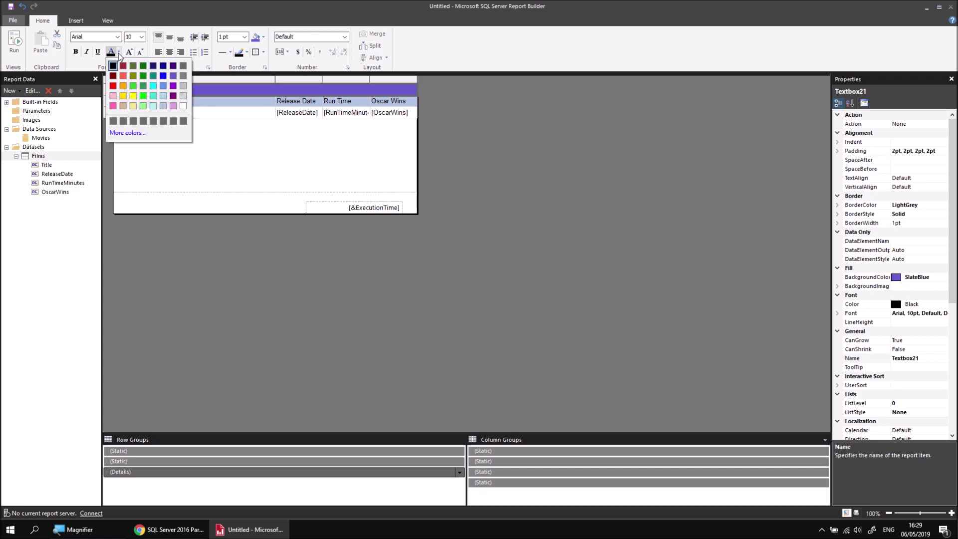
click(183, 107)
click(76, 51)
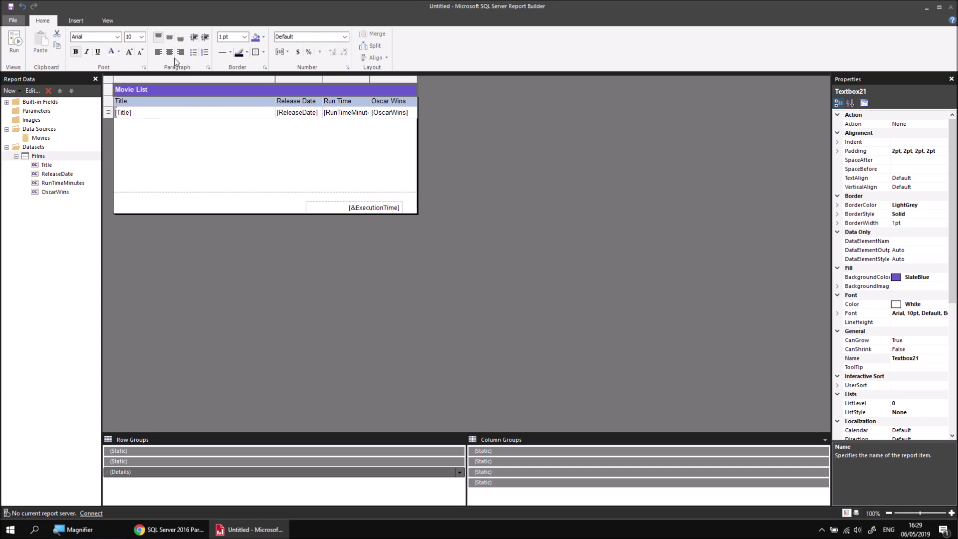
click(169, 52)
click(199, 139)
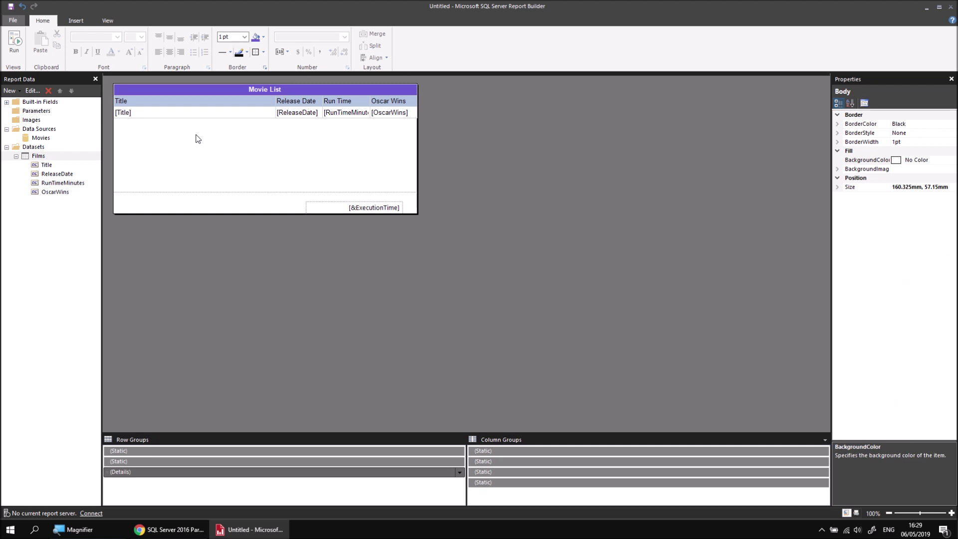
Step: Run the report, read the Tablix1 FixedData error details, dismiss it and return to design
click(14, 44)
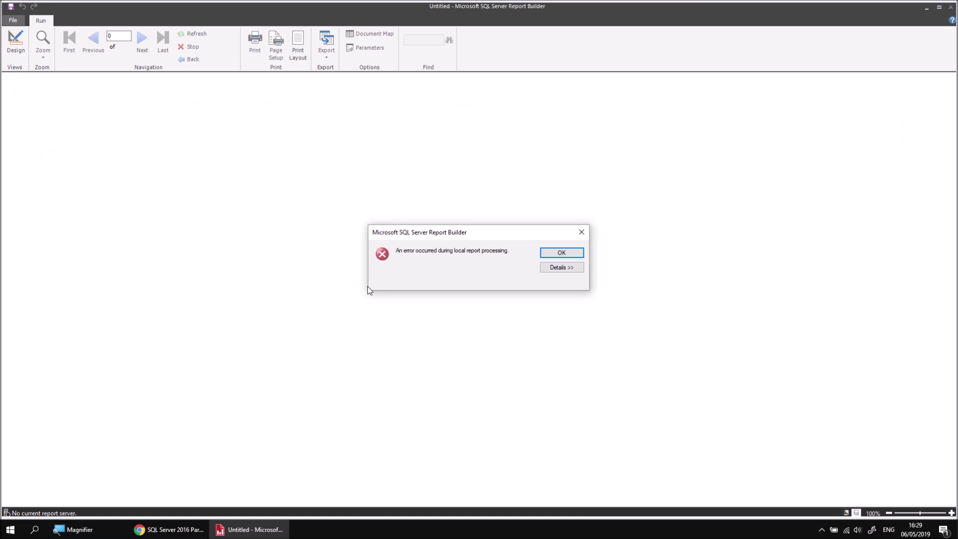
click(563, 270)
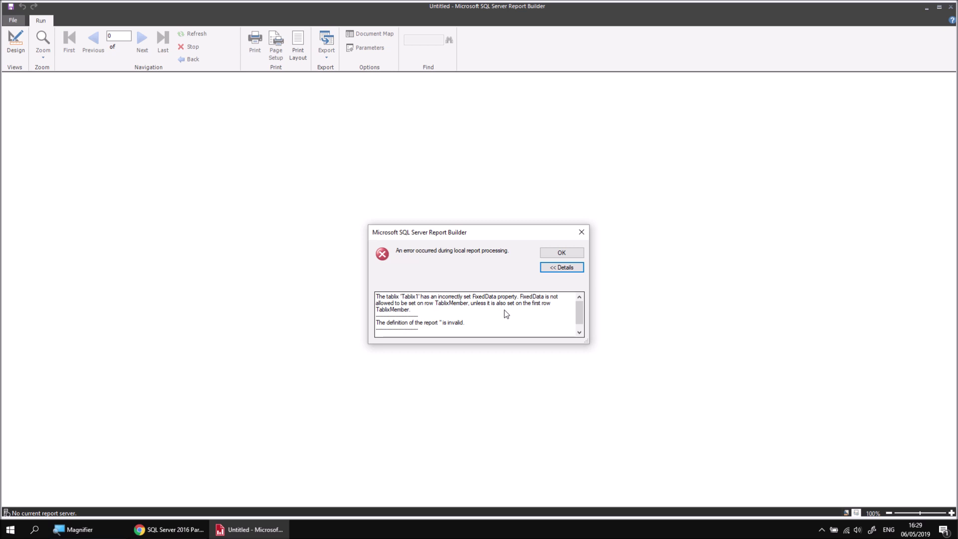
click(558, 254)
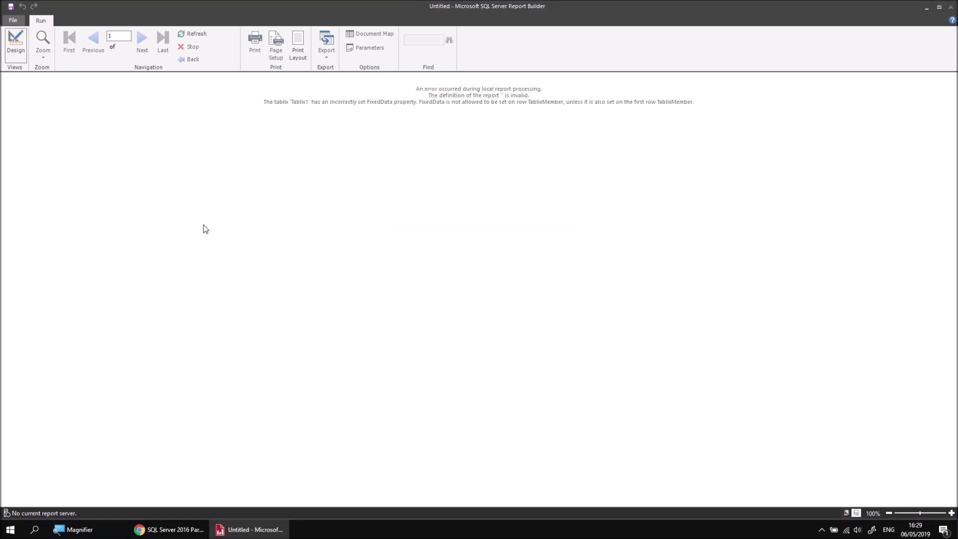
click(19, 46)
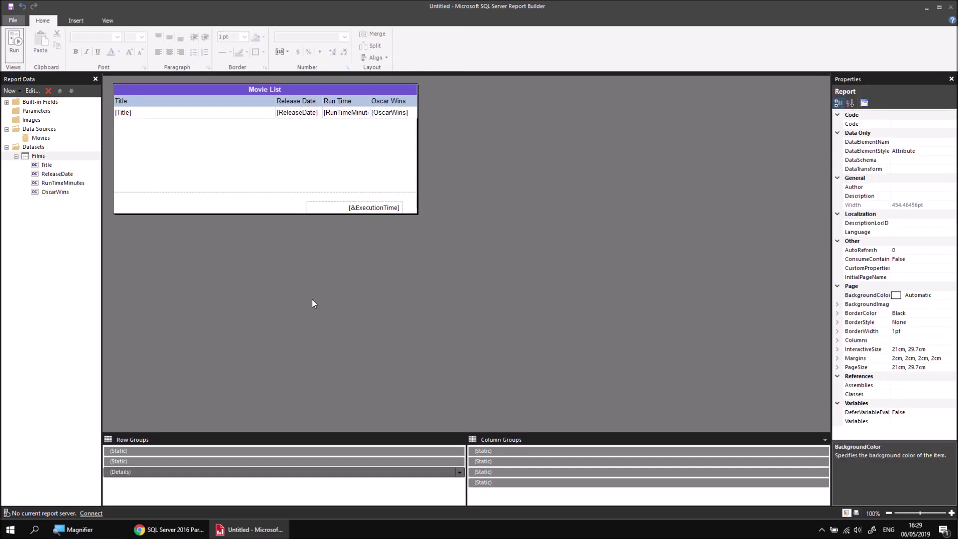
Step: Set FixedData to True on the Movie List title row's (Static) member and preview again
click(149, 450)
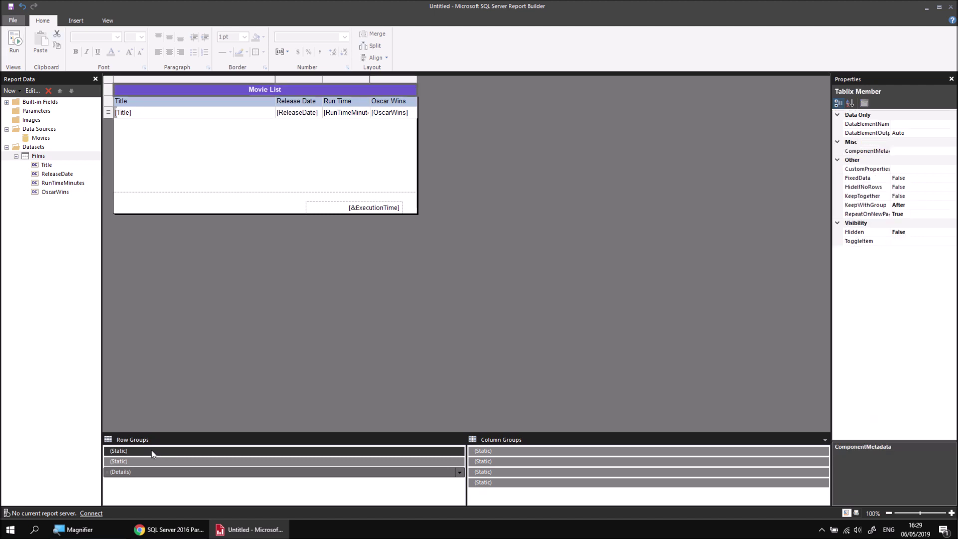
click(157, 463)
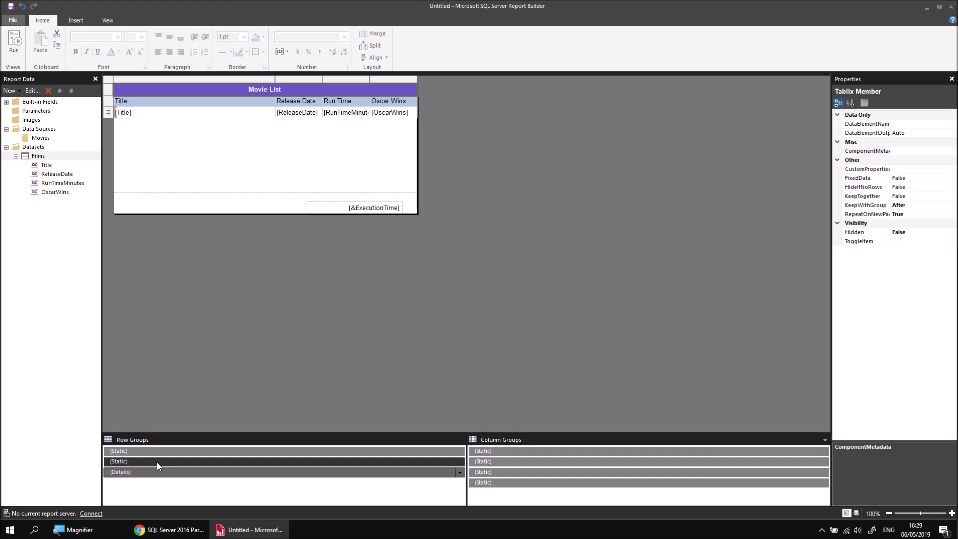
click(160, 452)
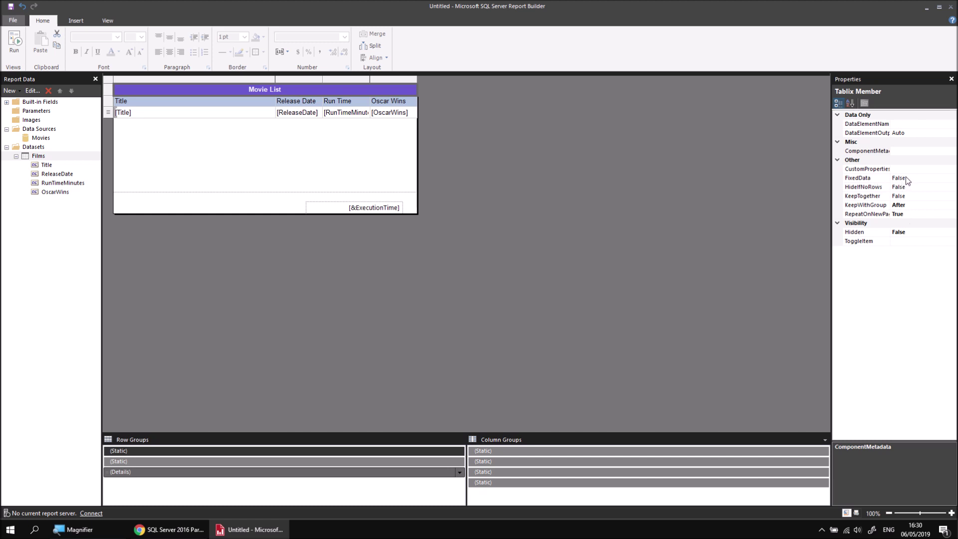
double_click(906, 179)
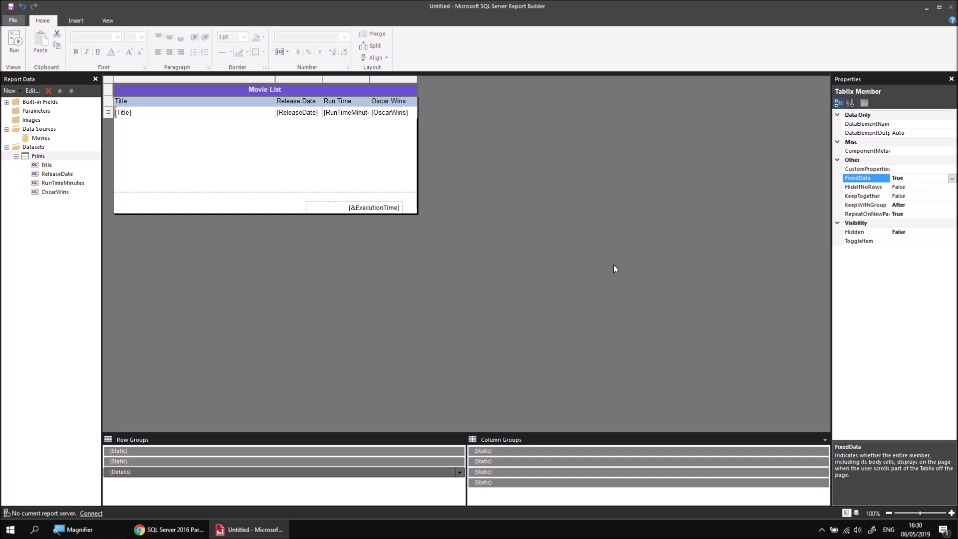
click(21, 46)
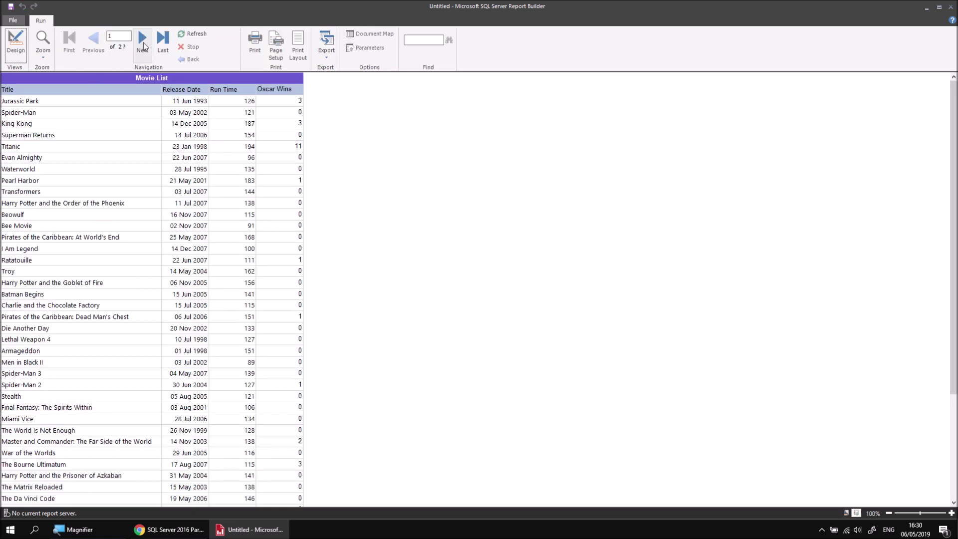
Step: Advance the preview to page 4 and scroll down to confirm title and headers stay pinned
click(143, 46)
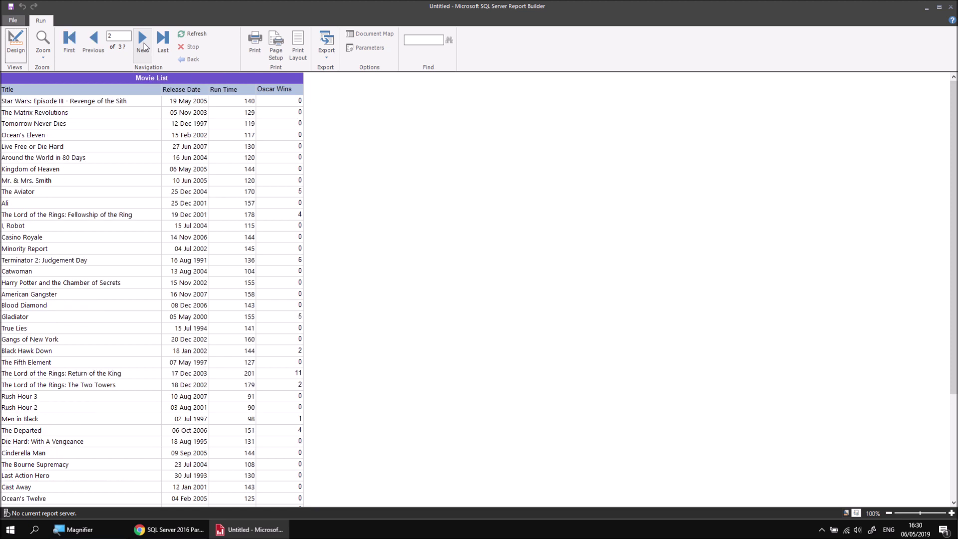
click(143, 46)
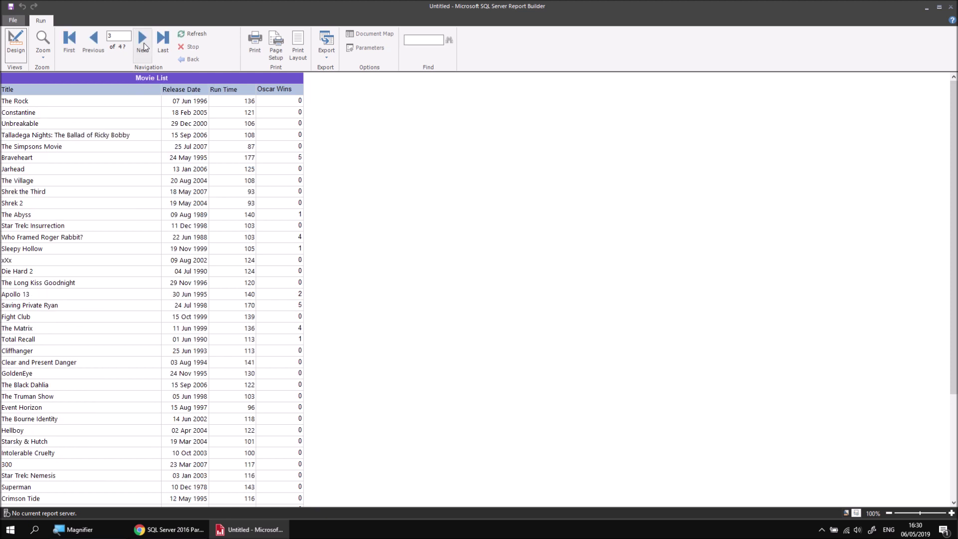
click(143, 46)
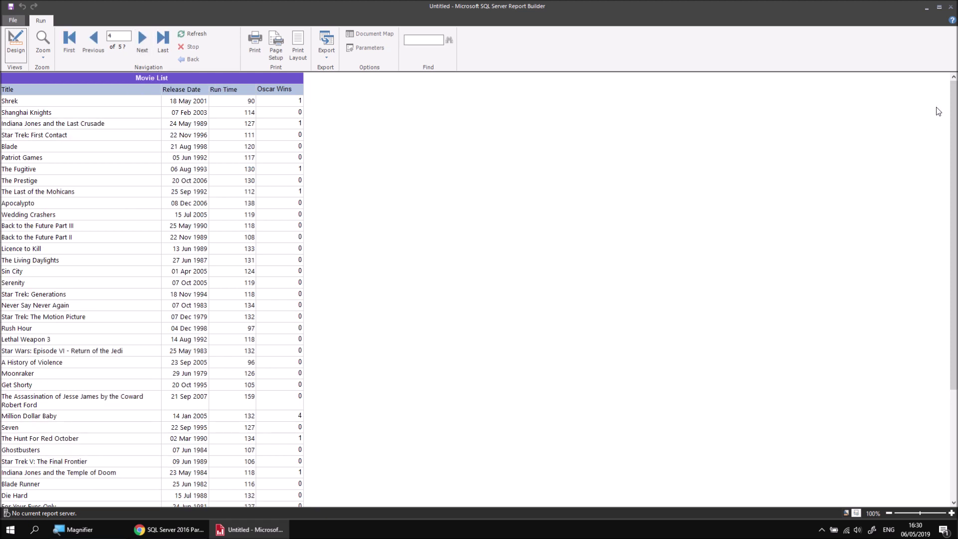
drag(955, 97, 955, 201)
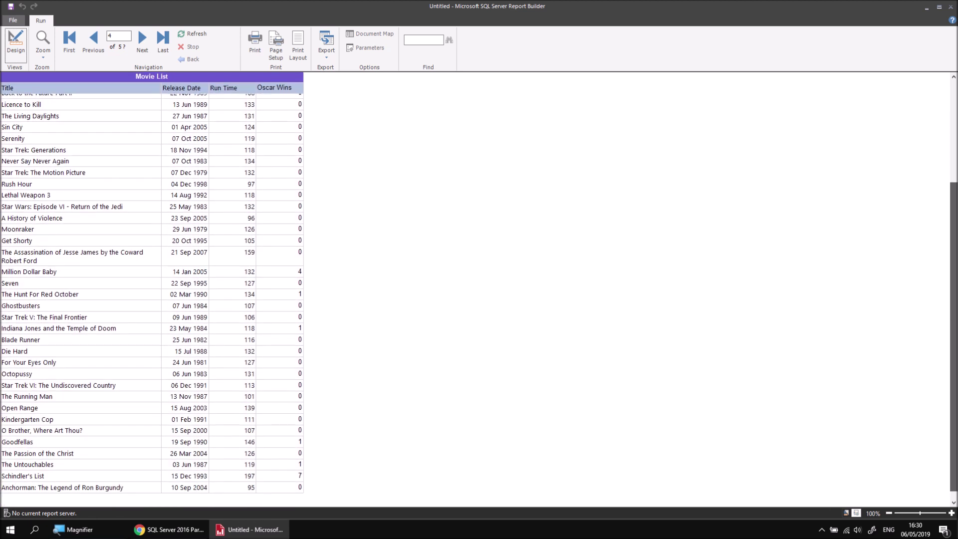